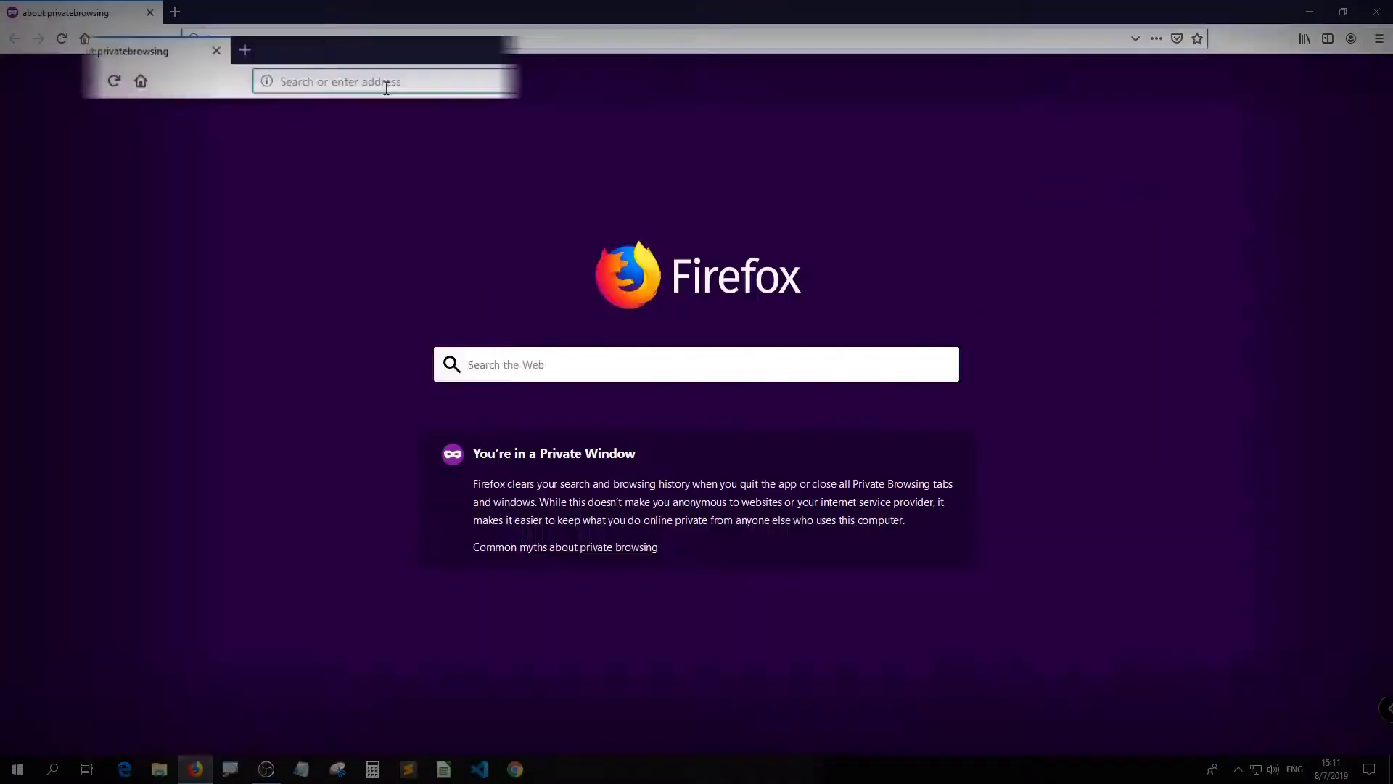
Step: Search Google for 'natron' and open the official NATRON site, natrongithub.github.io
text(natron)
key(Return)
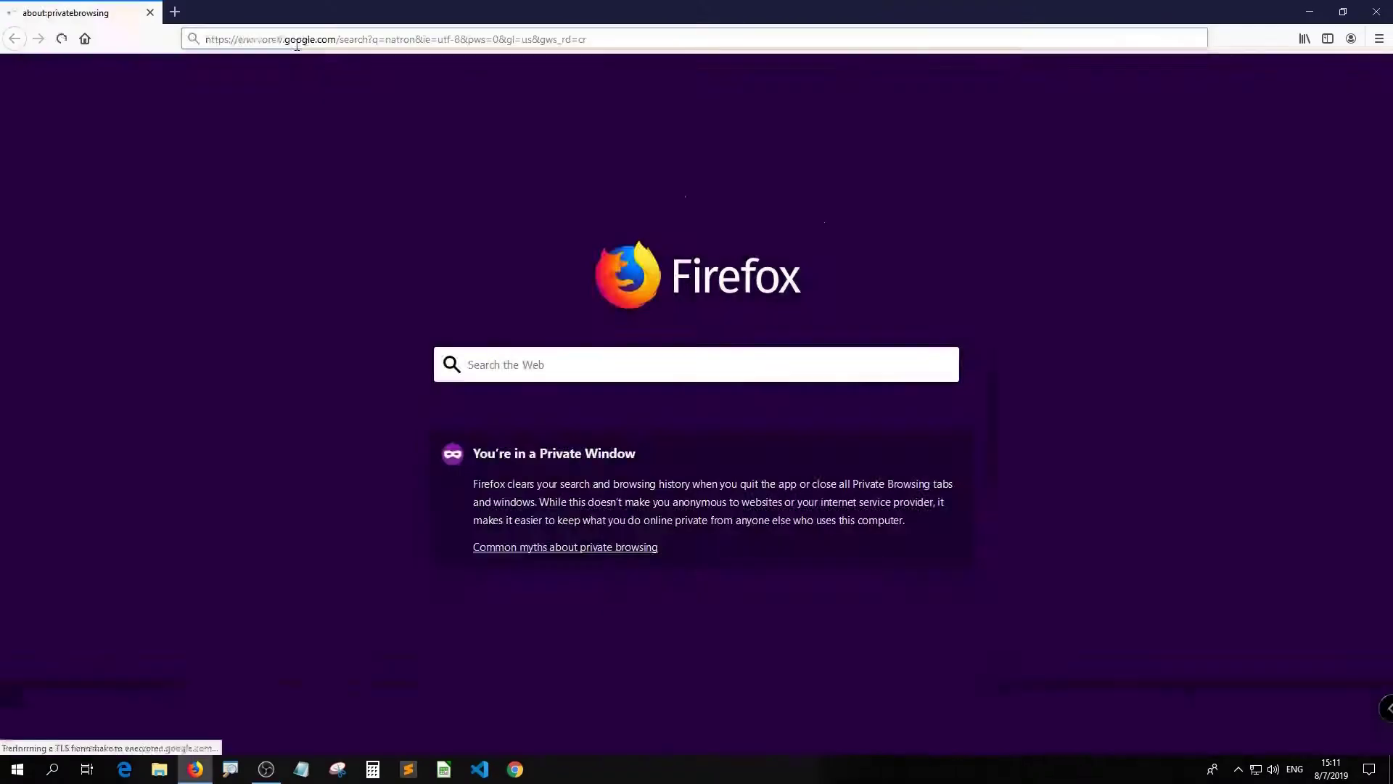
scroll(349, 290, down, 4)
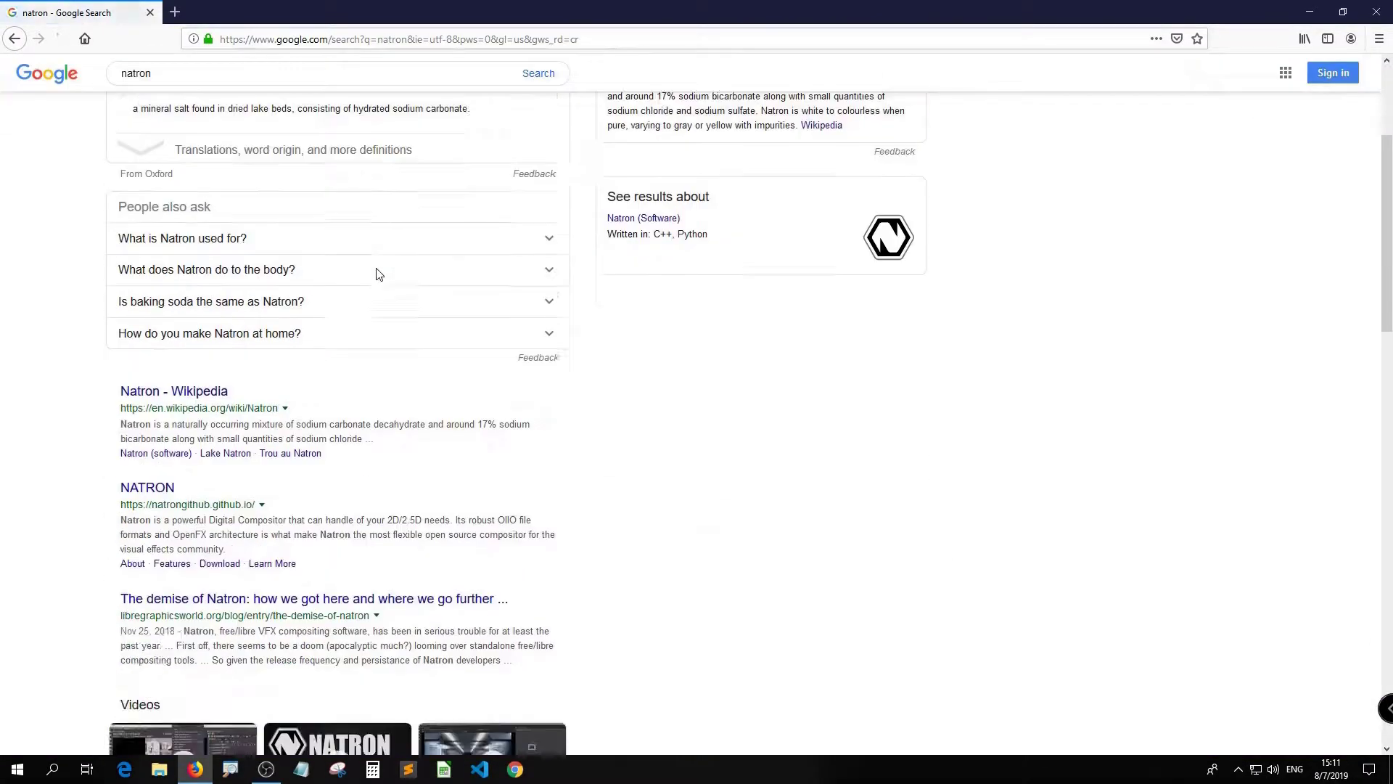
click(167, 429)
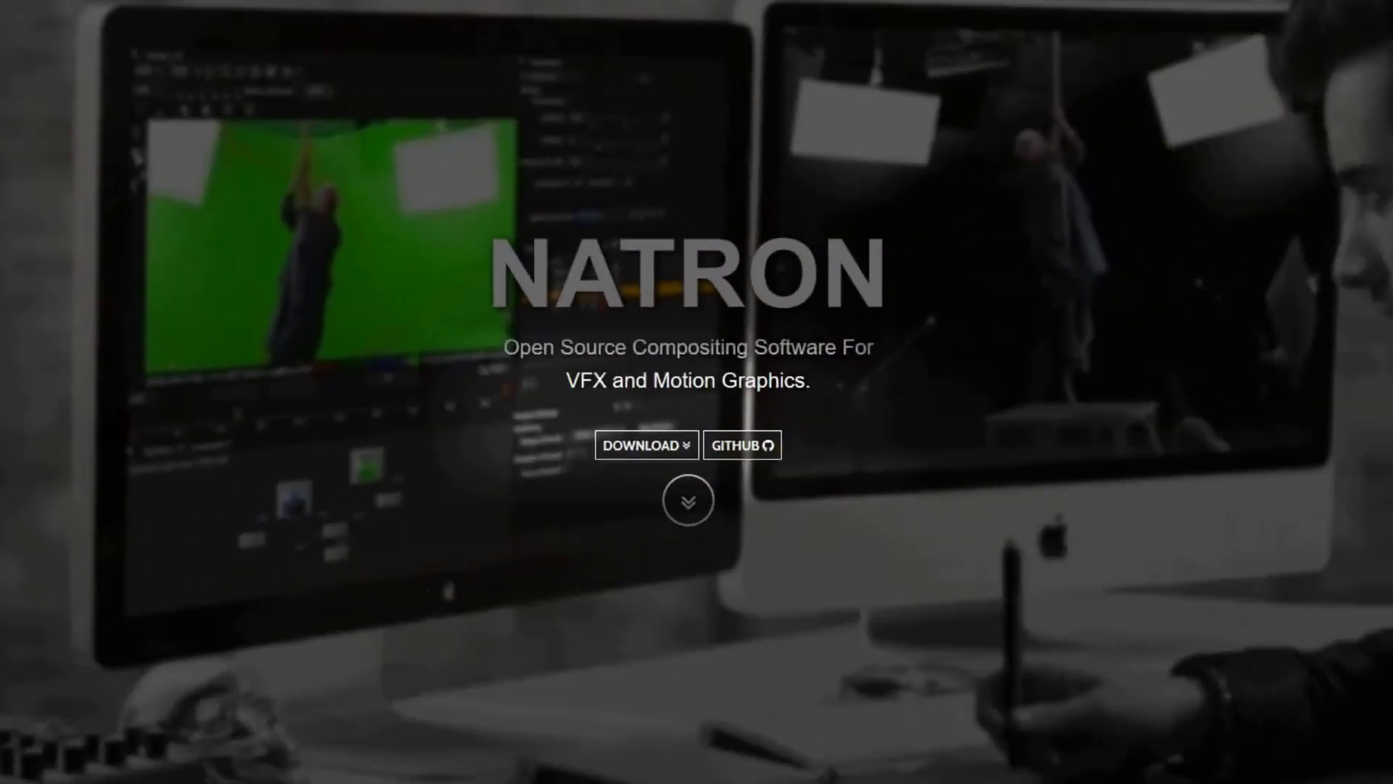
Step: Save the Natron 2.3.14 Windows x86_64 portable no-installer zip to disk
click(974, 80)
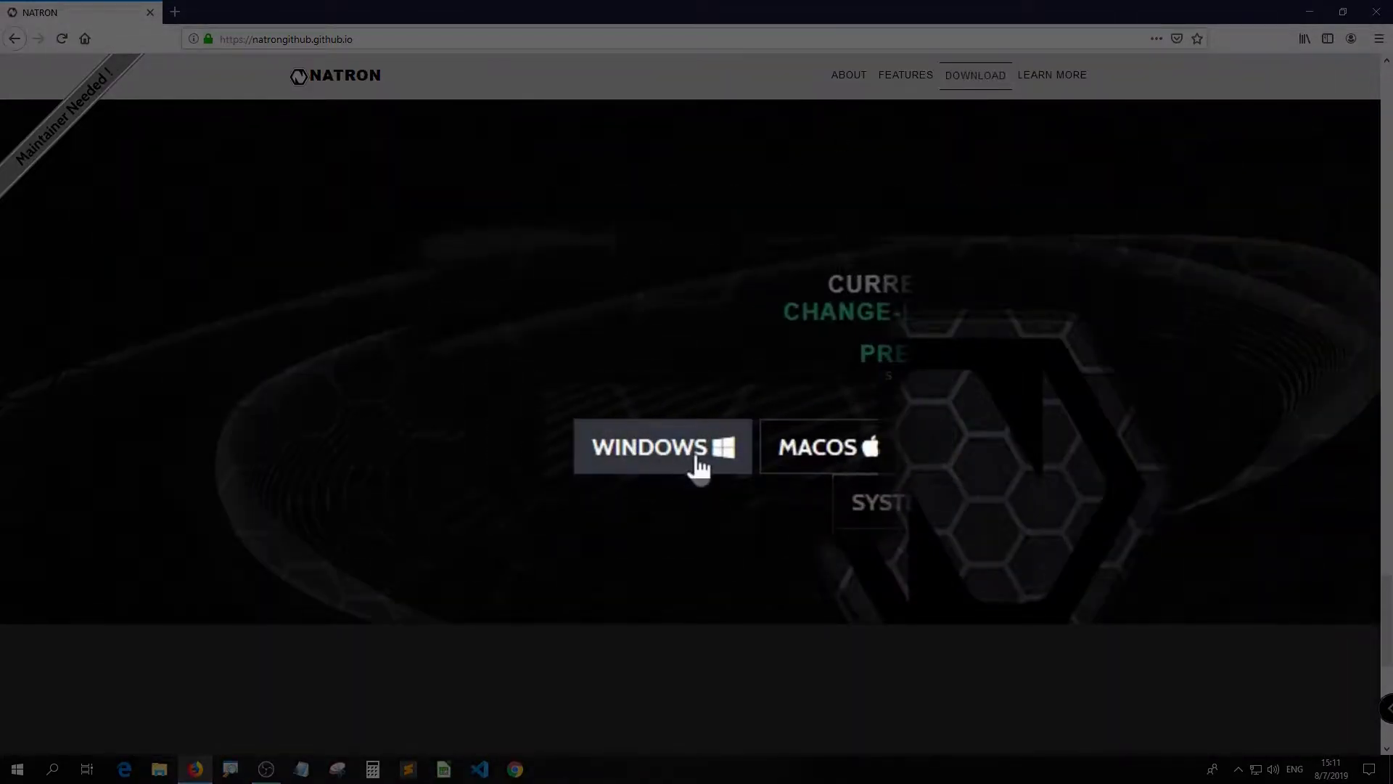
click(651, 452)
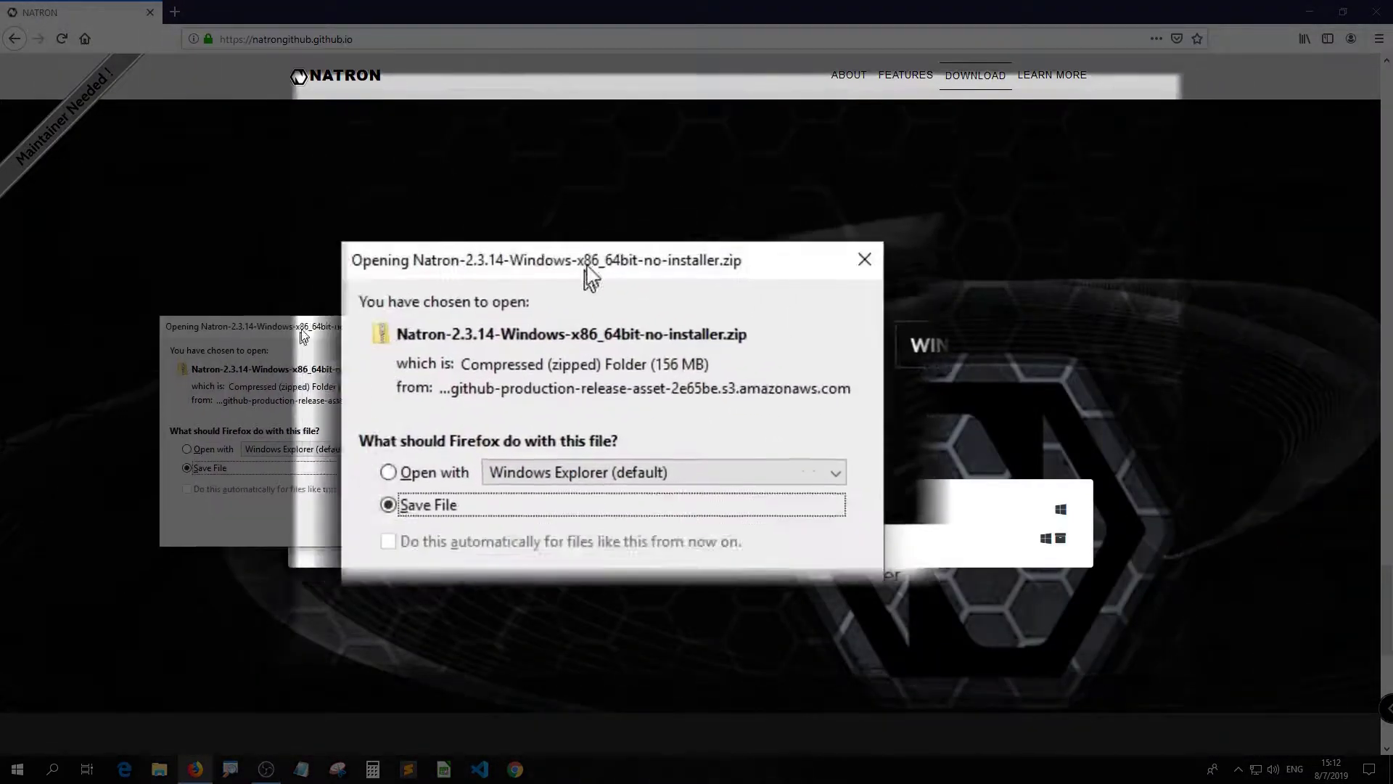
click(373, 472)
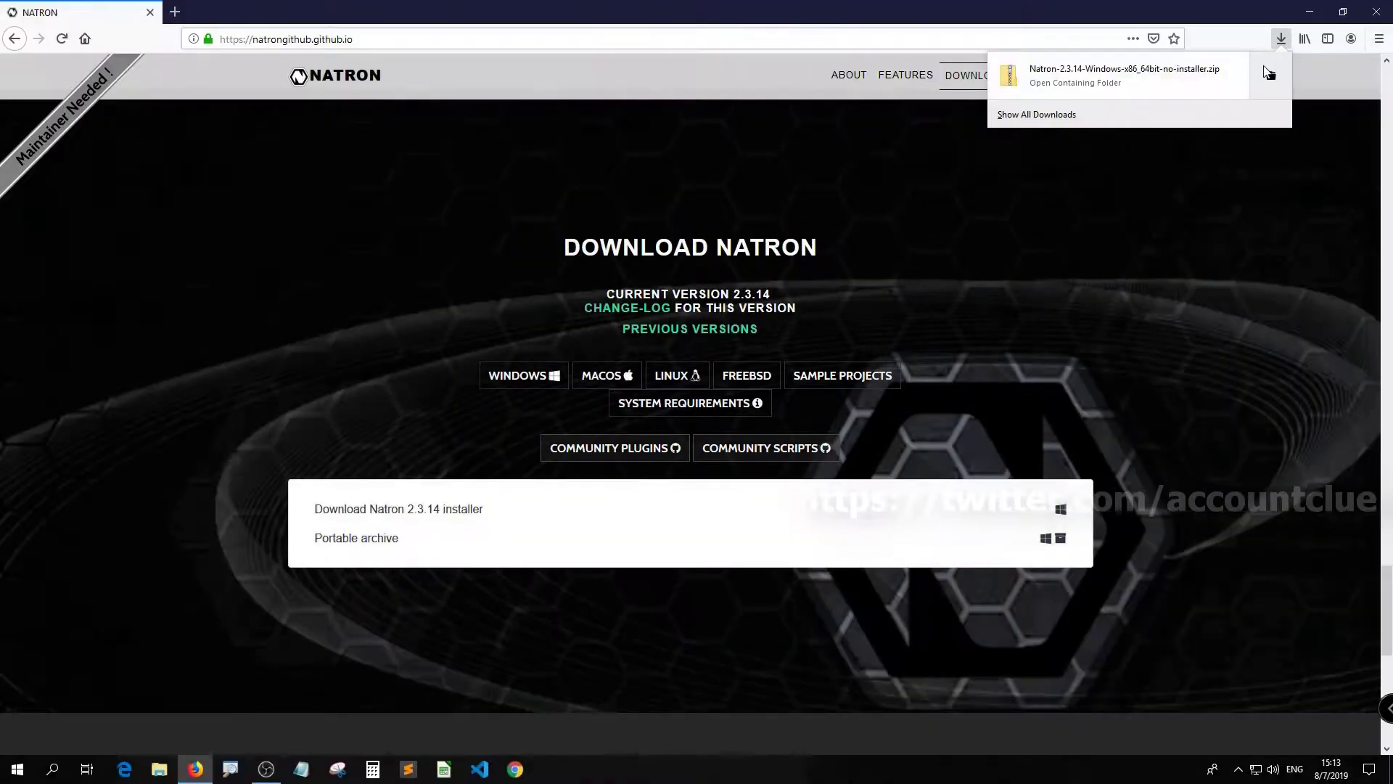
Step: Extract Natron-2.3.14-Windows-x86_64bit-no-installer.zip into a same-named folder in D:\Downloads
click(1263, 76)
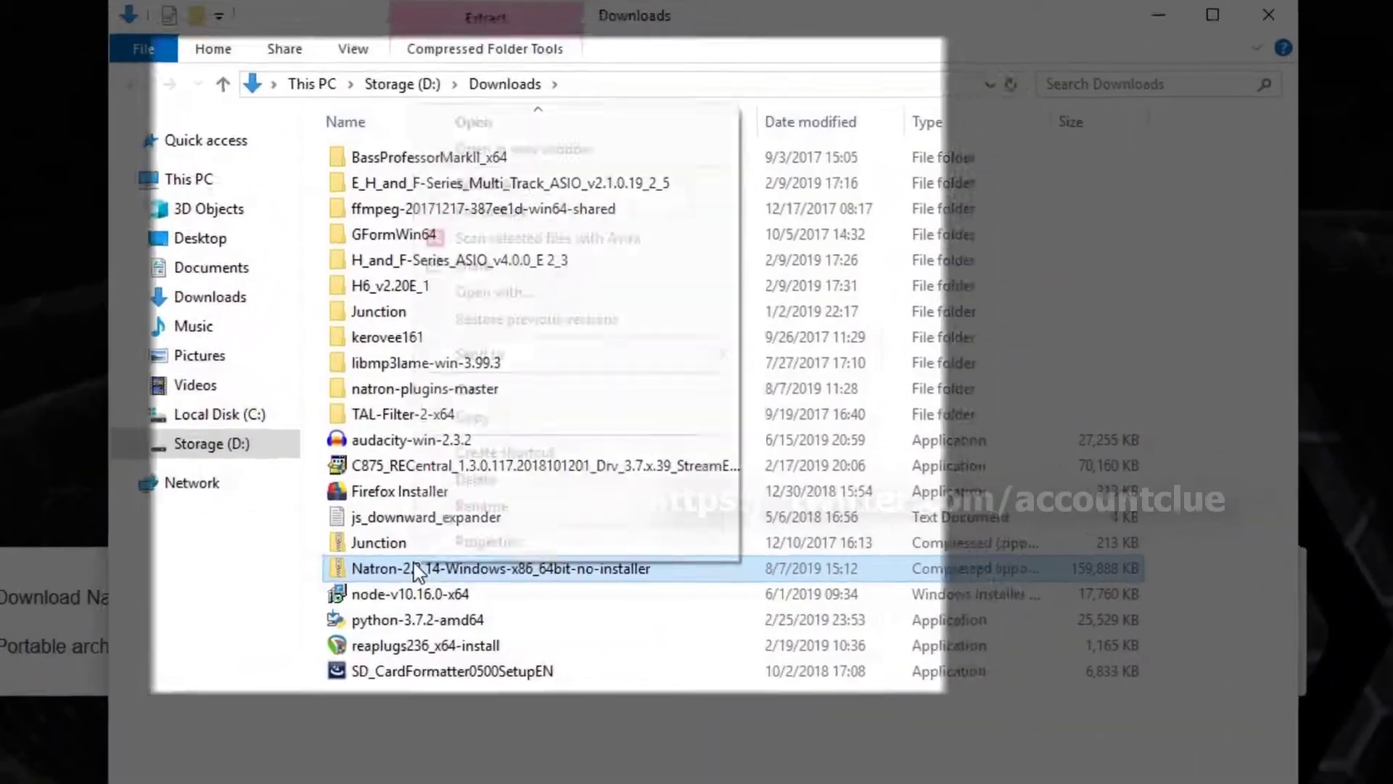
right_click(460, 546)
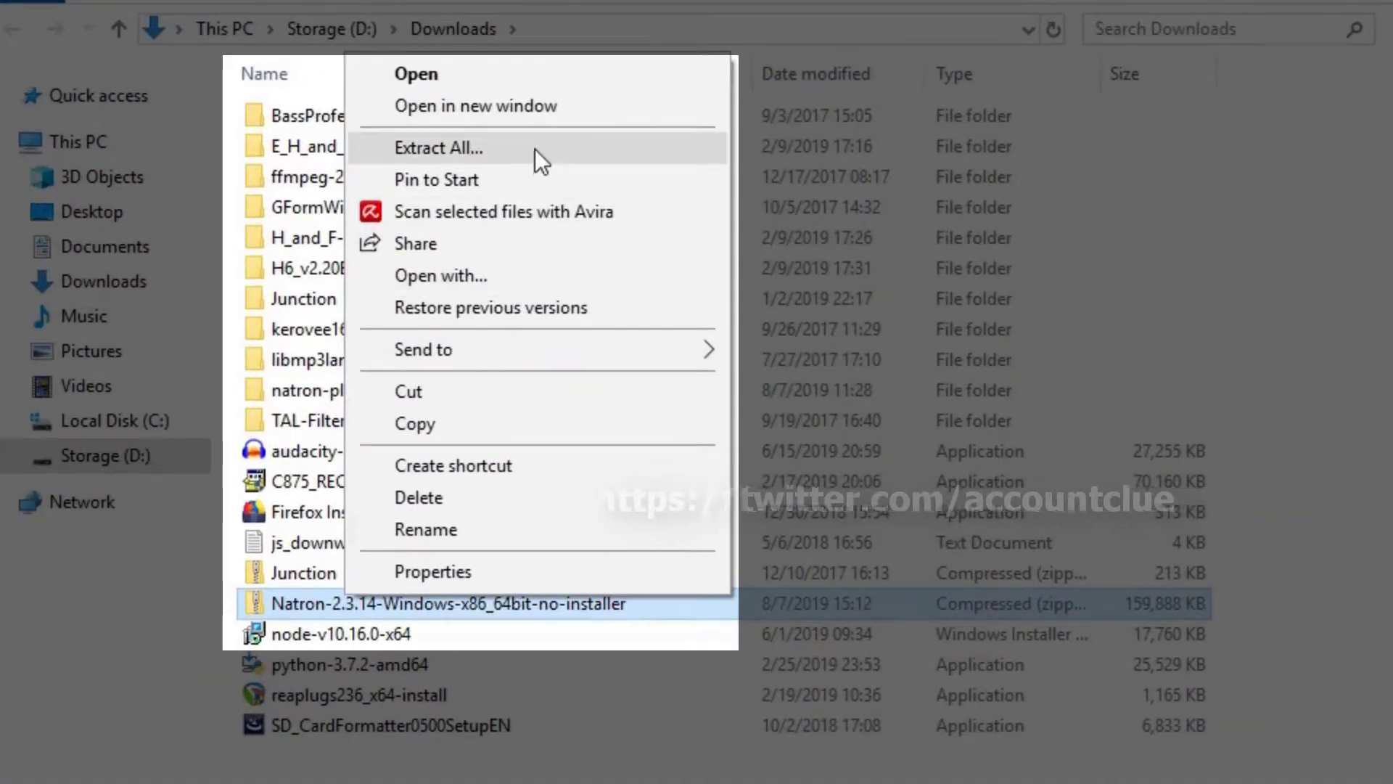
click(599, 181)
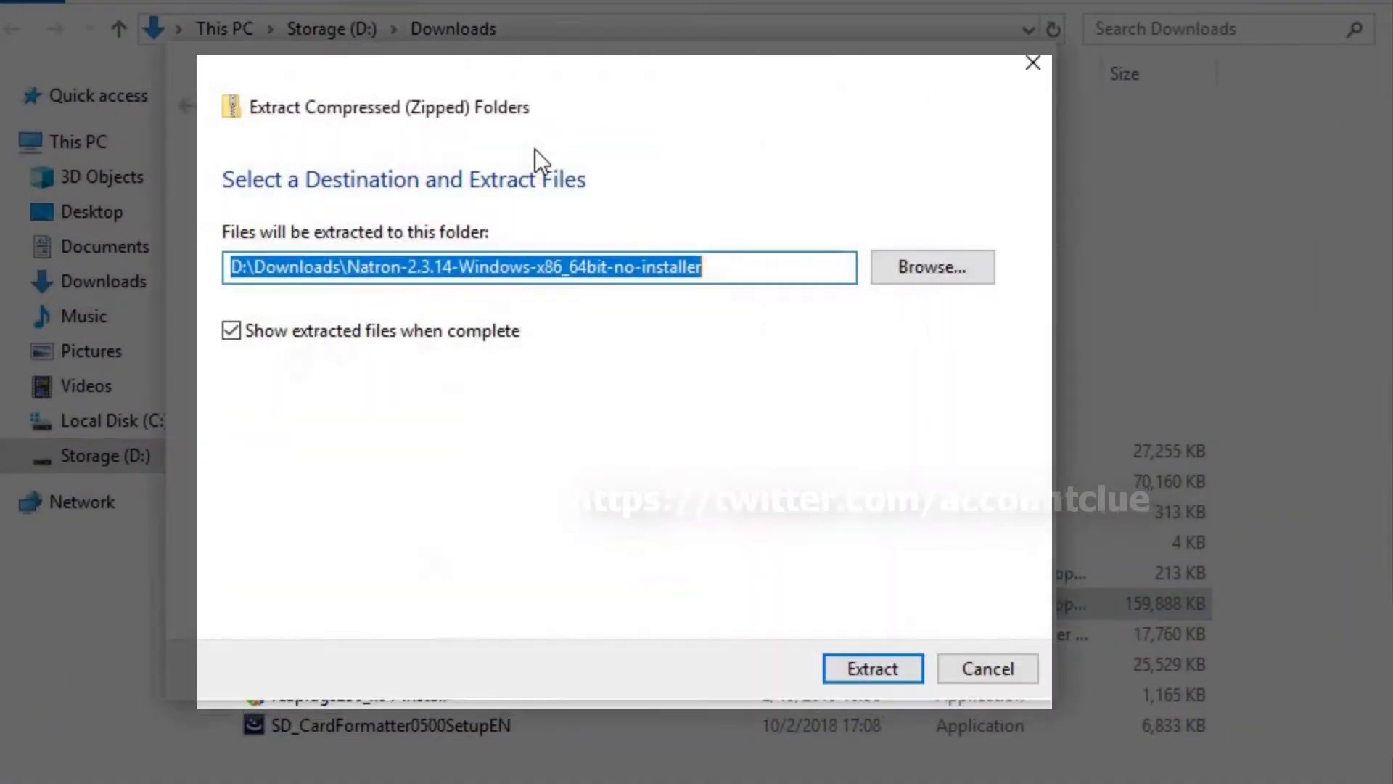
click(859, 664)
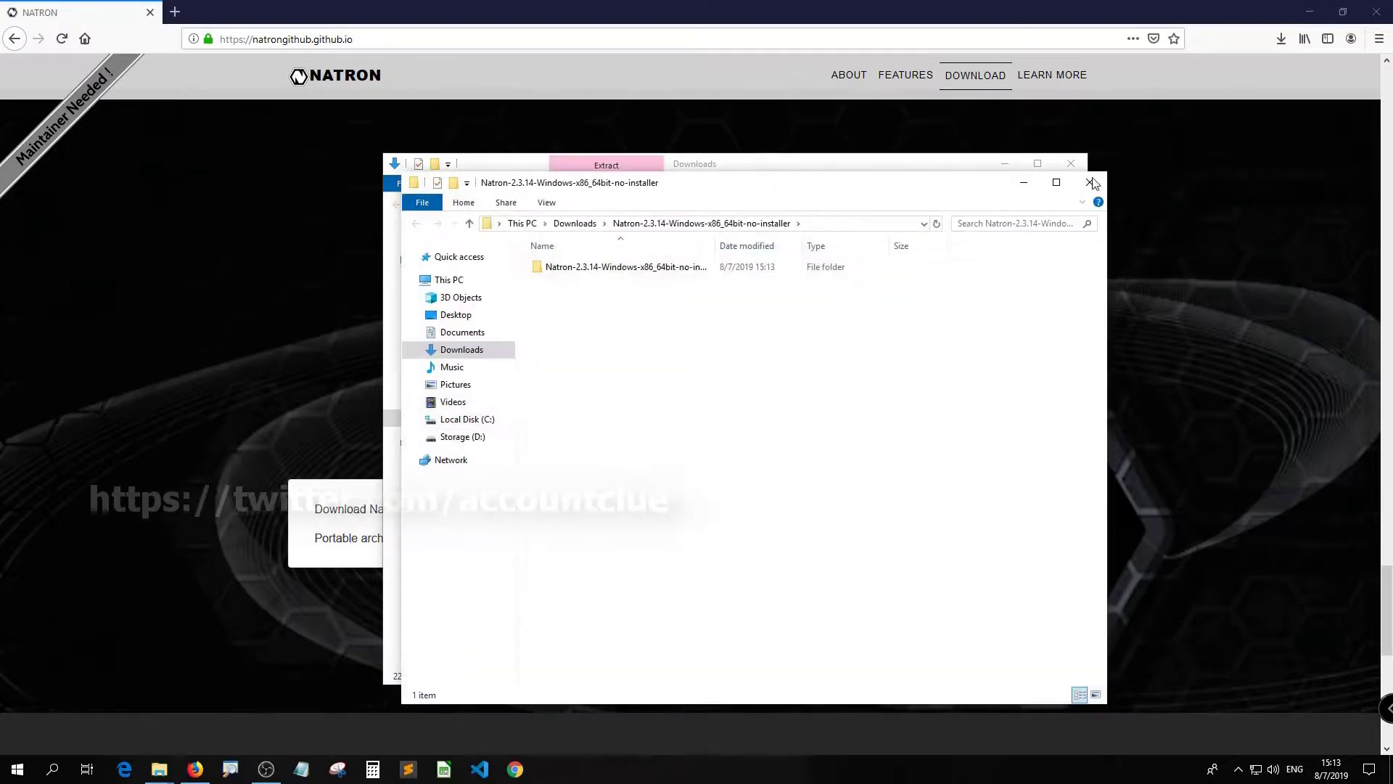
Step: Delete the downloaded Natron zip from Downloads
click(1091, 182)
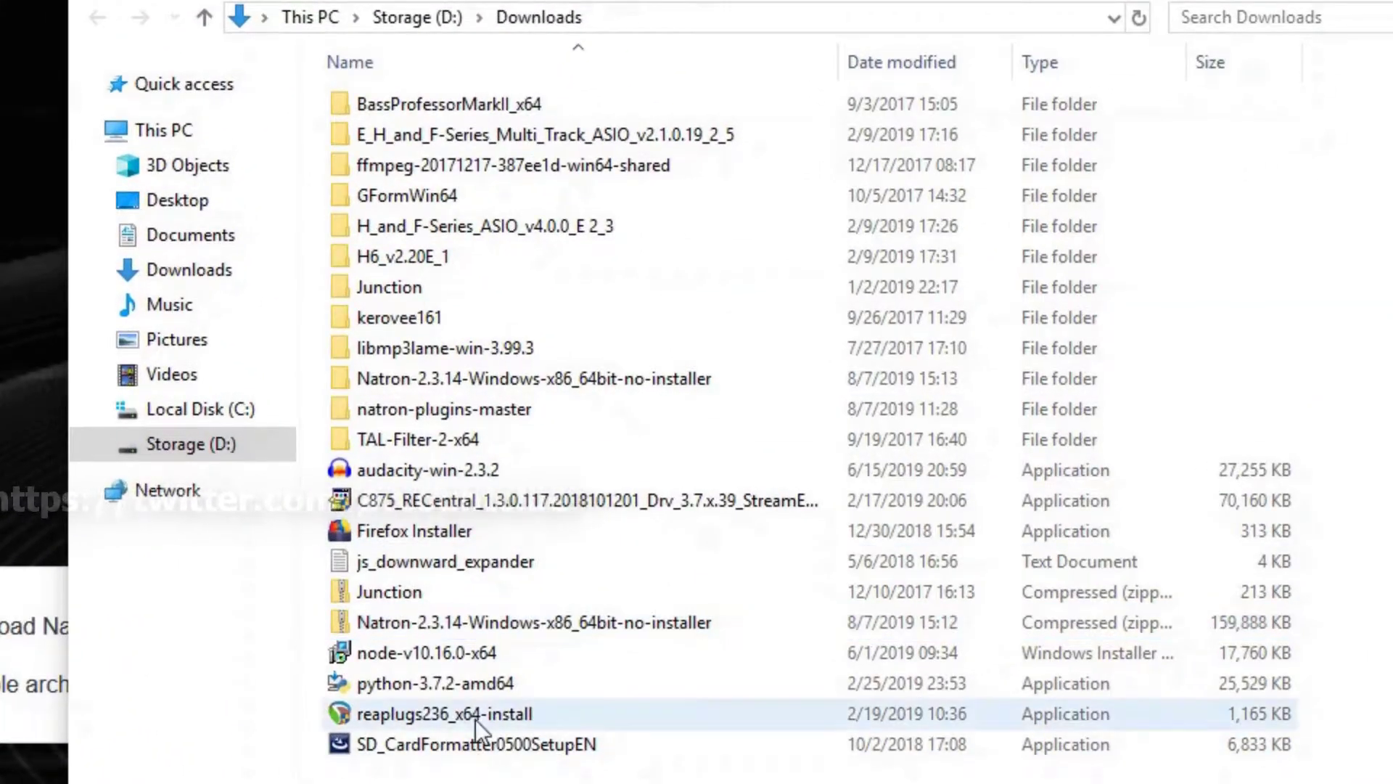
right_click(416, 628)
click(511, 534)
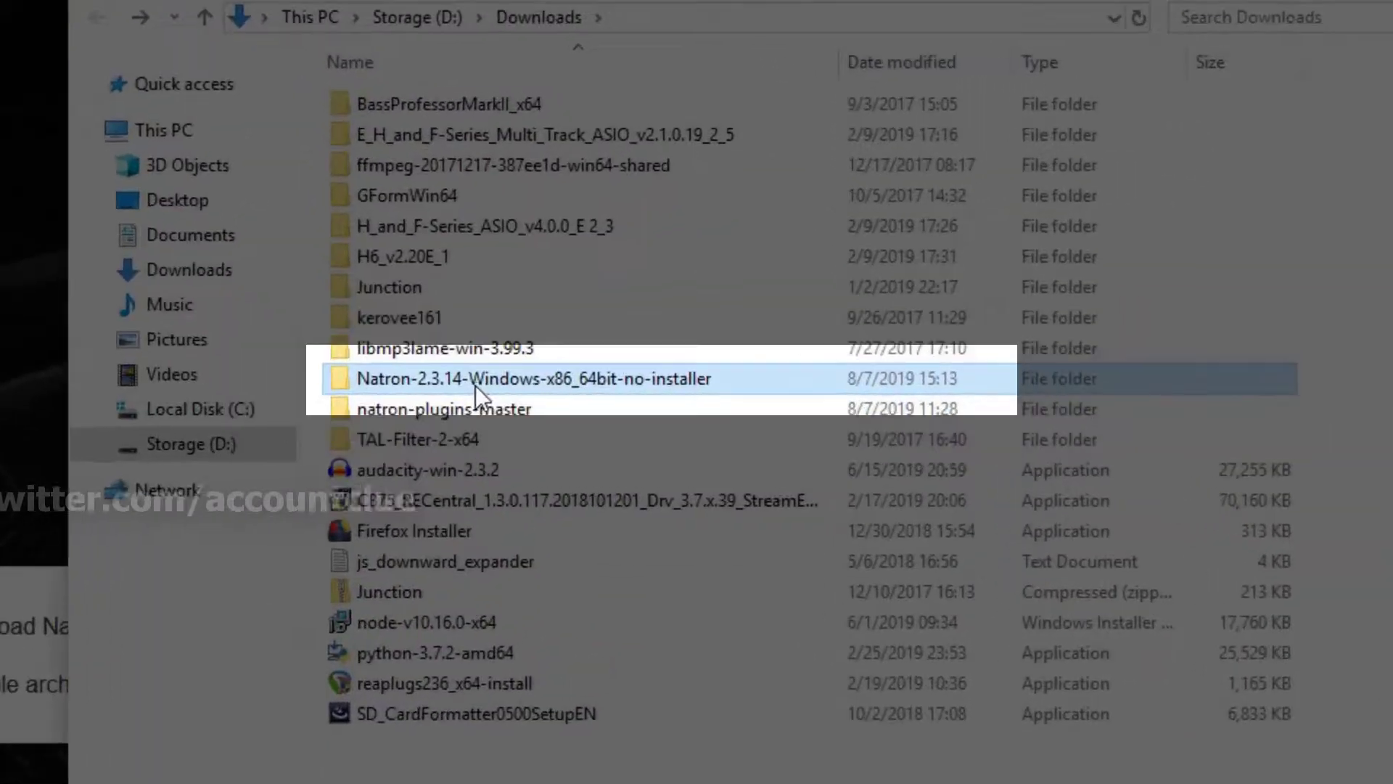
Step: Rename the inner Natron folder of the extracted folder to Natron-2314
double_click(582, 386)
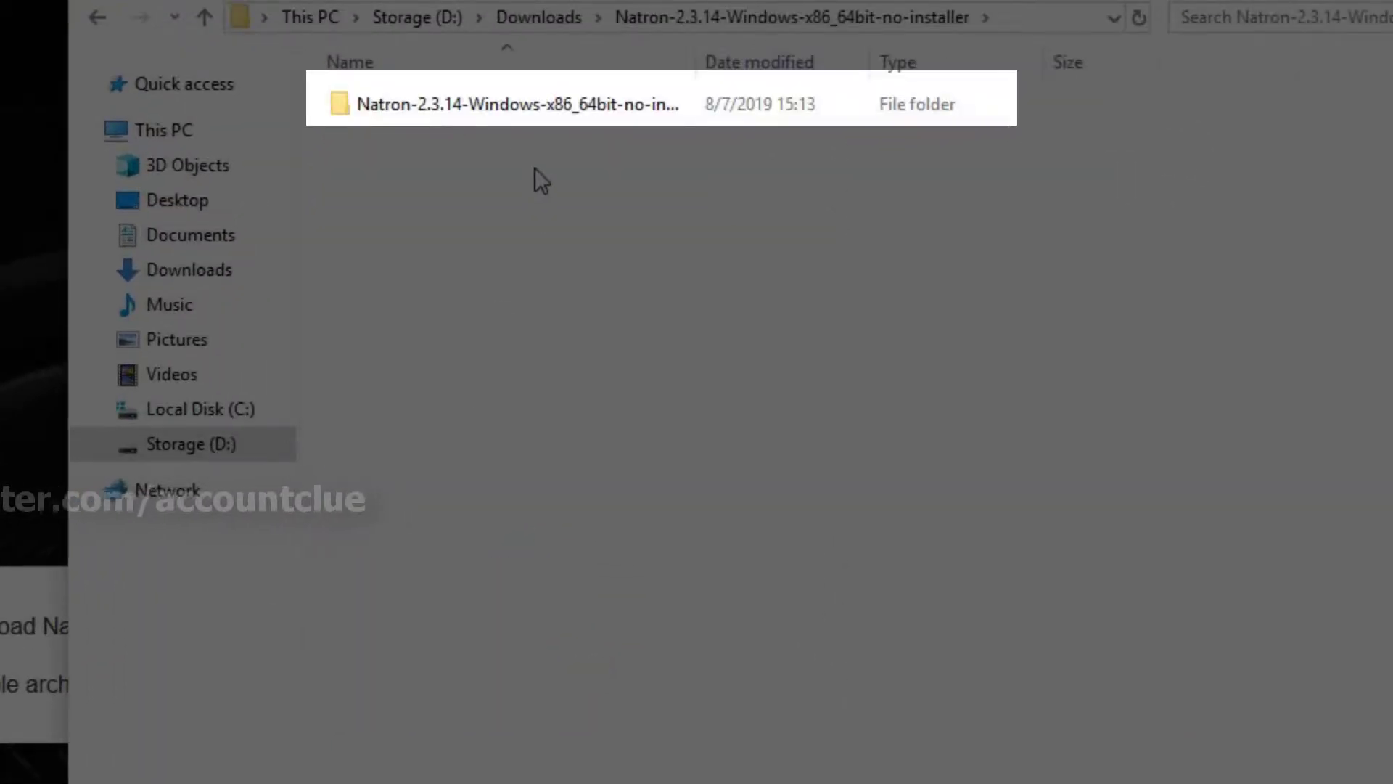
right_click(395, 104)
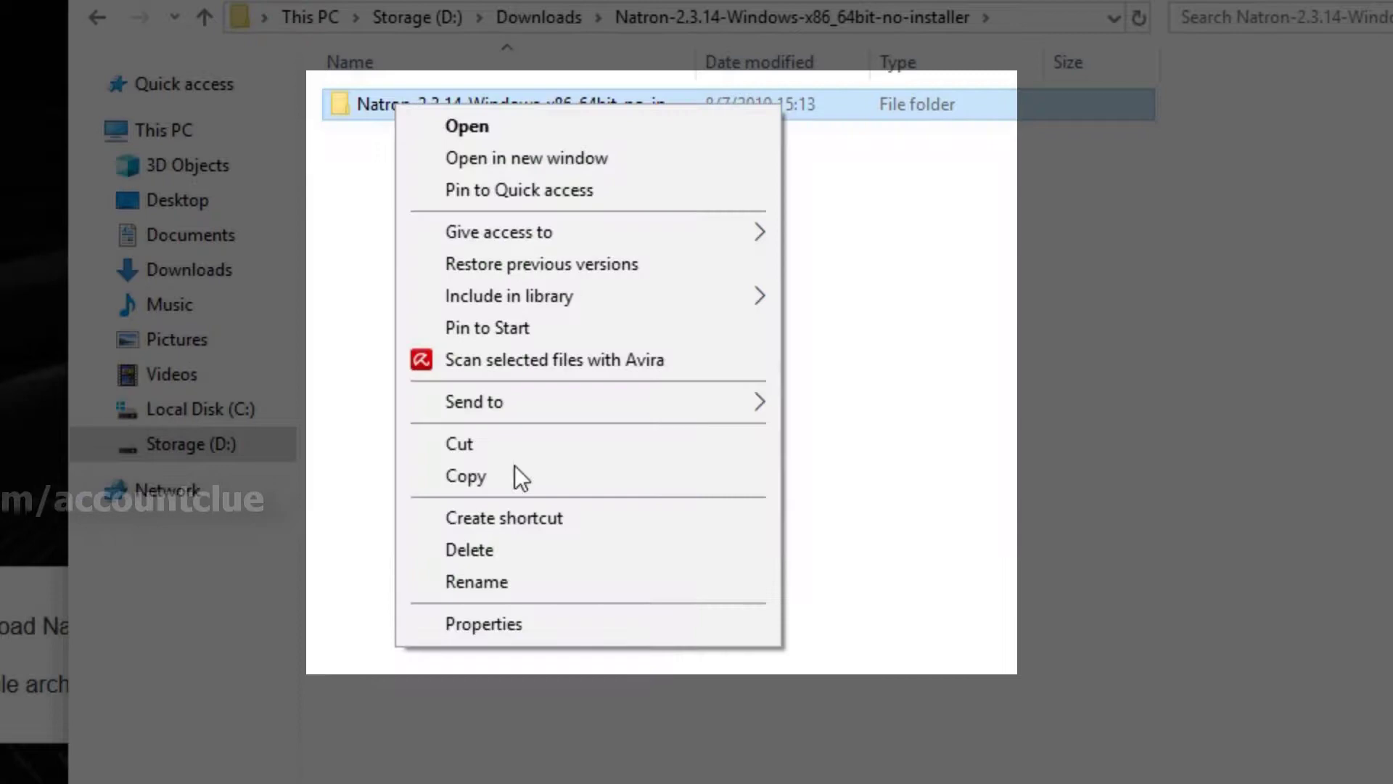
click(494, 577)
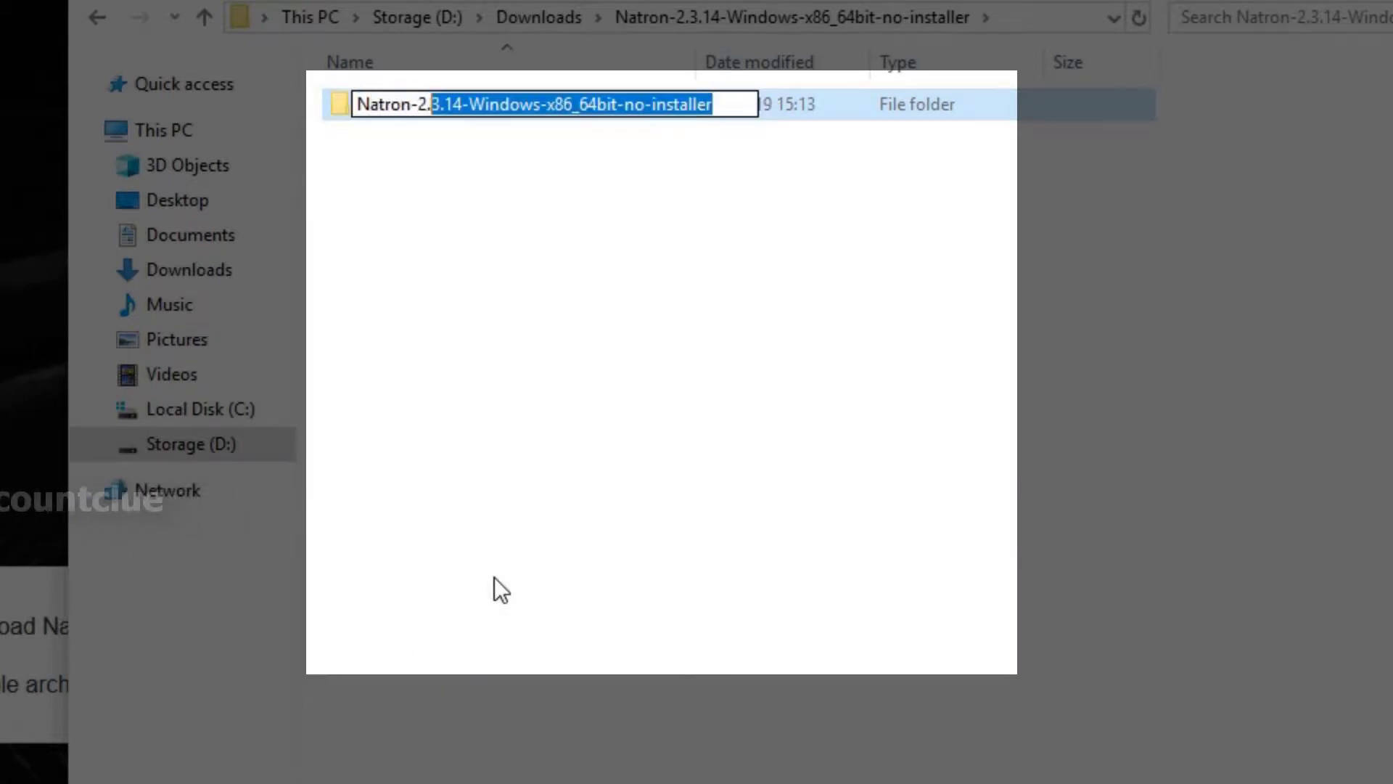
text(Natron-2314)
key(Return)
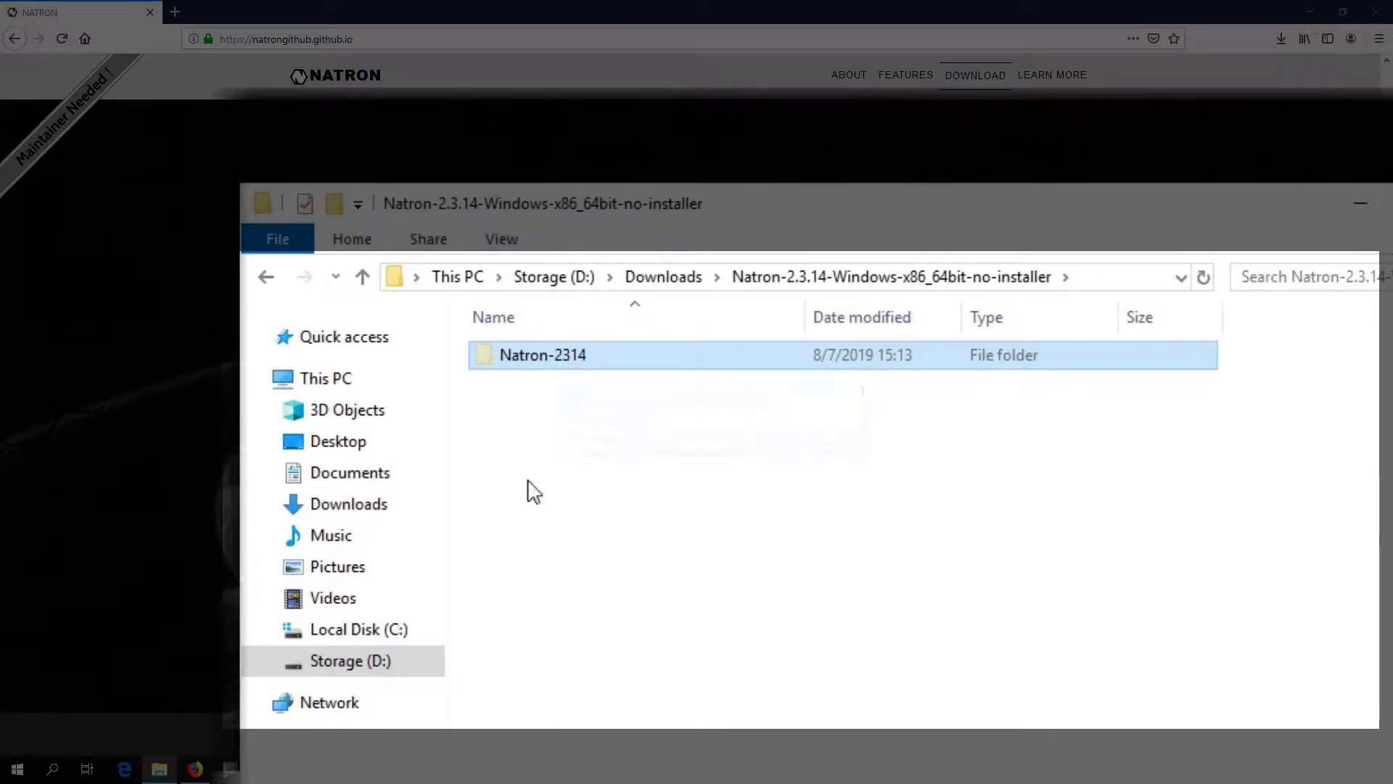
Step: Paste the Natron-2314 folder into D:\Program Files
click(397, 674)
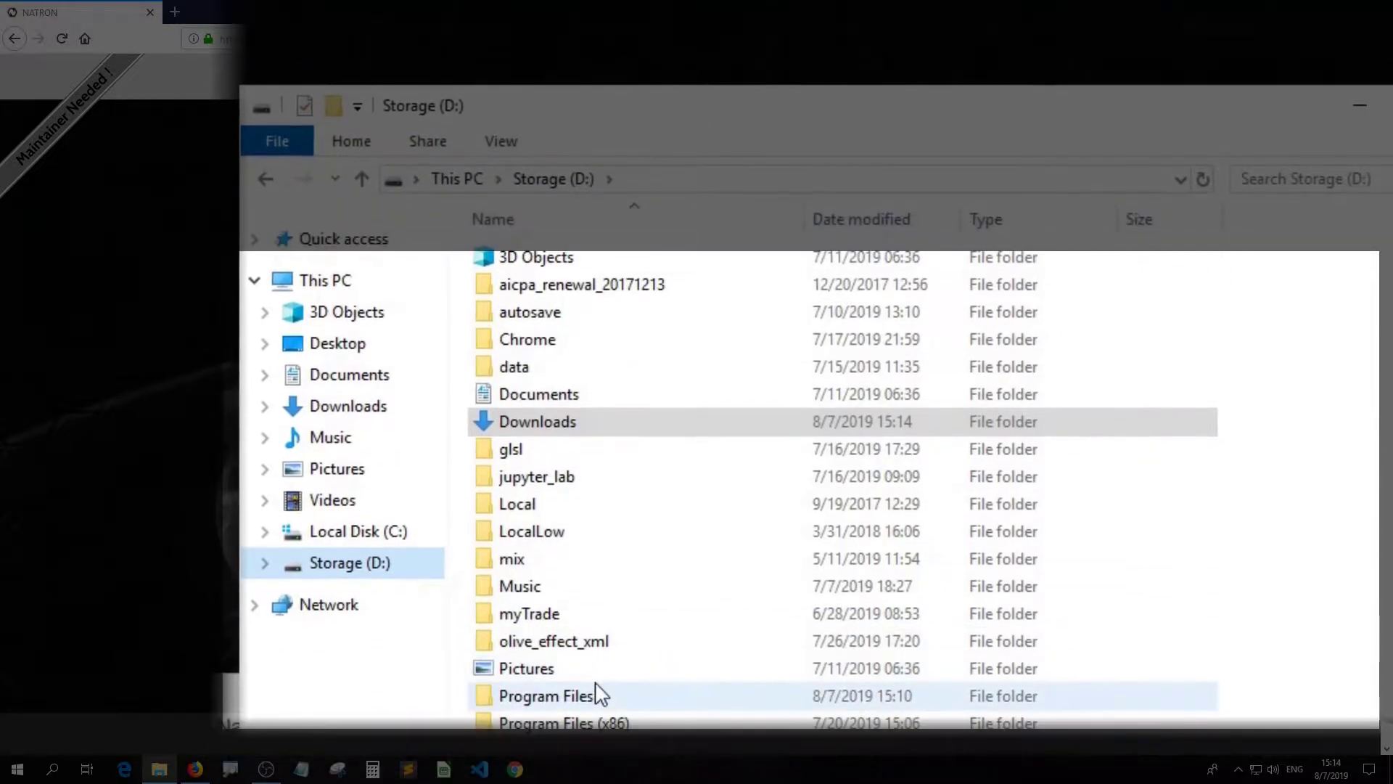
double_click(564, 693)
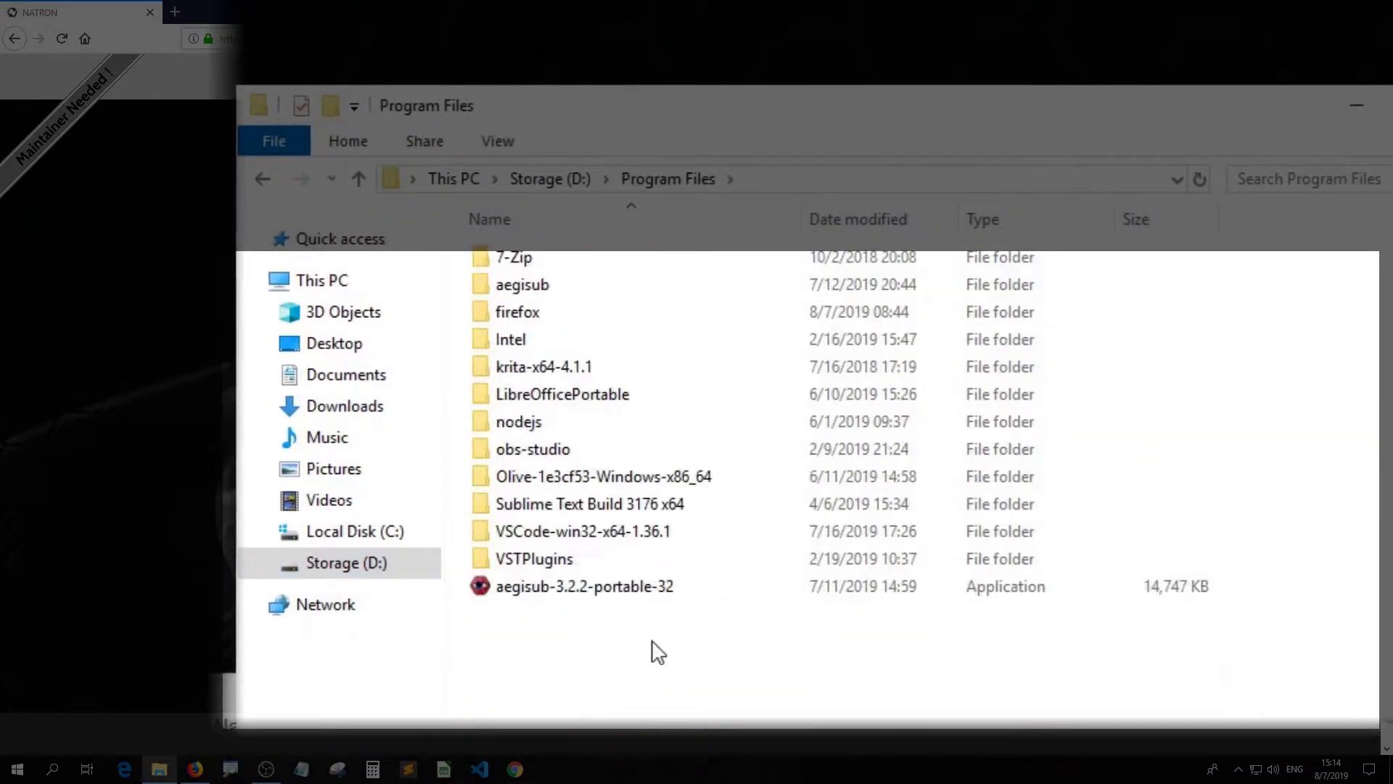
key(ctrl+v)
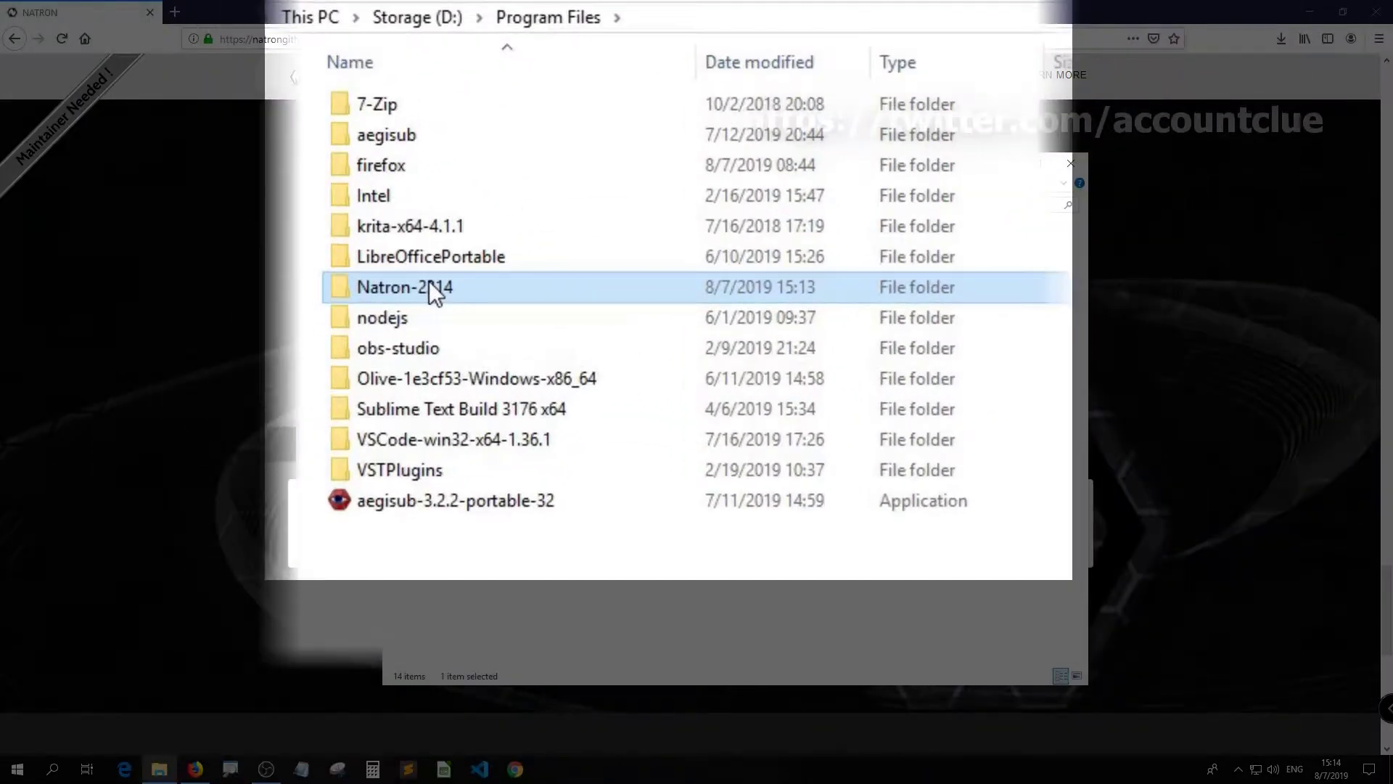
Step: Open Natron-2314's bin folder and jump to the Natron application
double_click(555, 422)
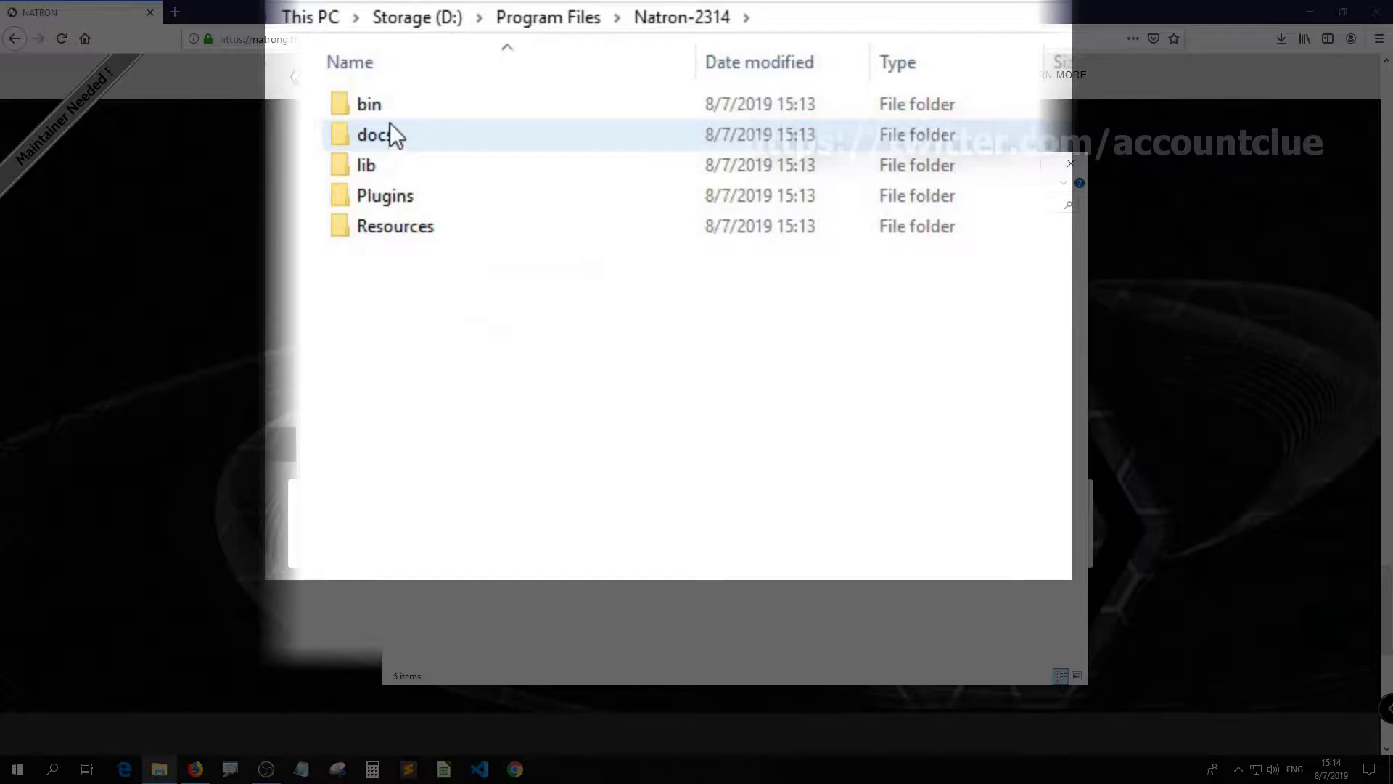
click(381, 106)
double_click(380, 106)
key(n)
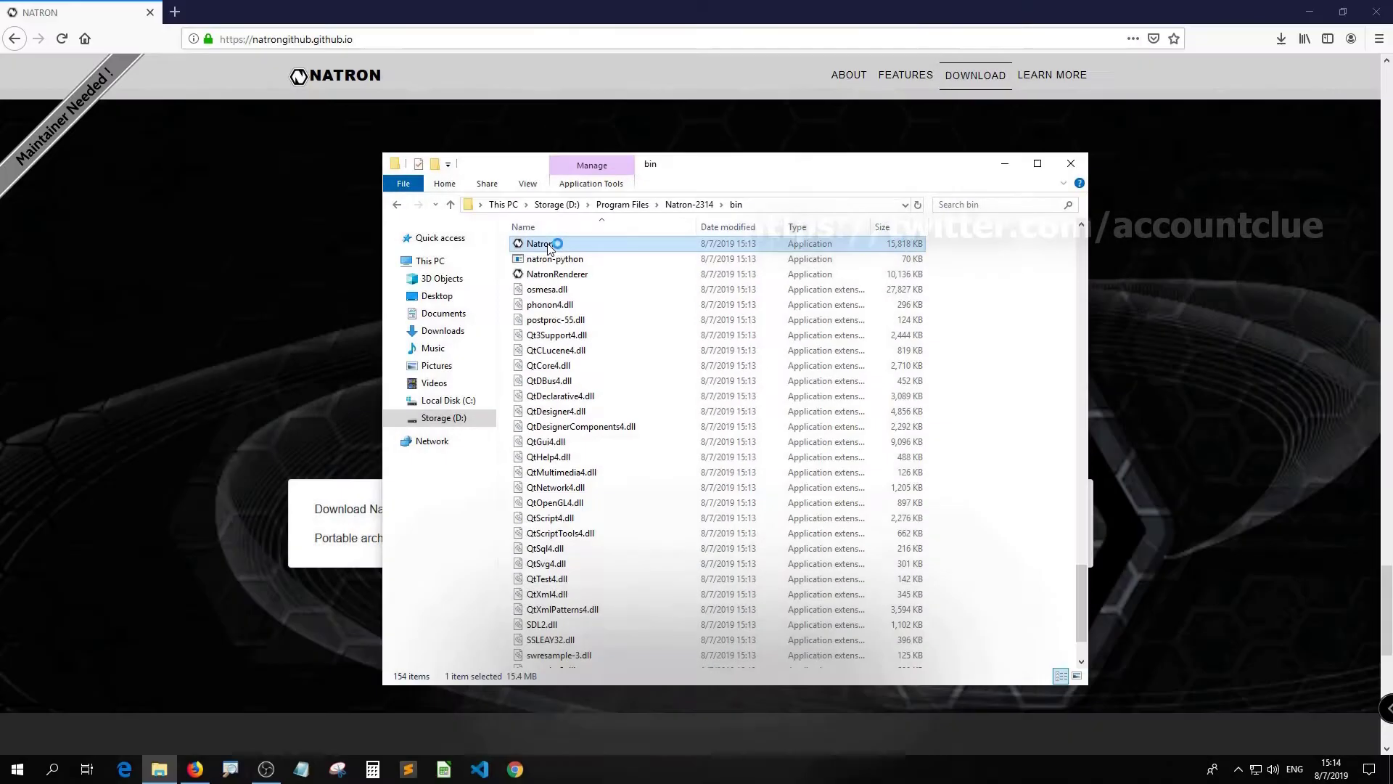
Step: Launch Natron 2.3.14 and browse its extra plugin node categories
double_click(419, 115)
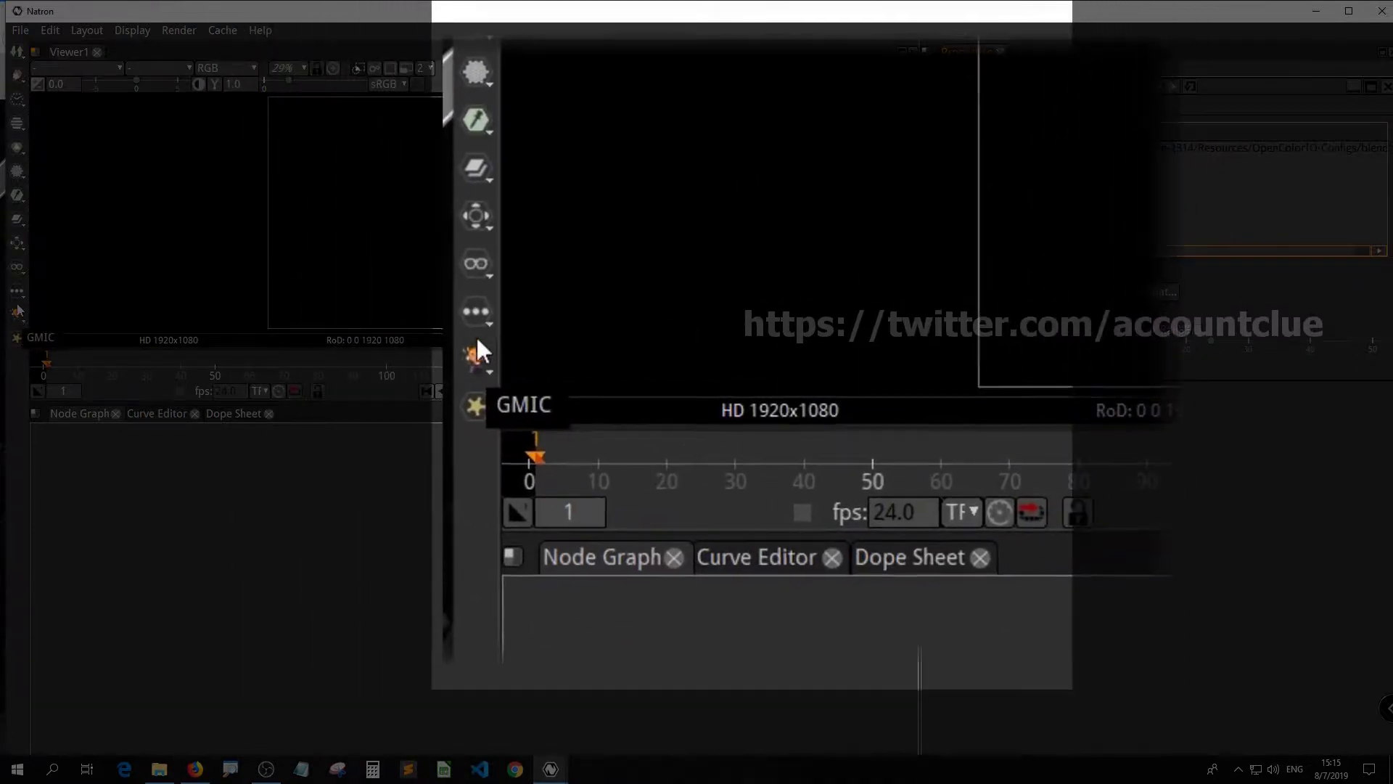
click(18, 338)
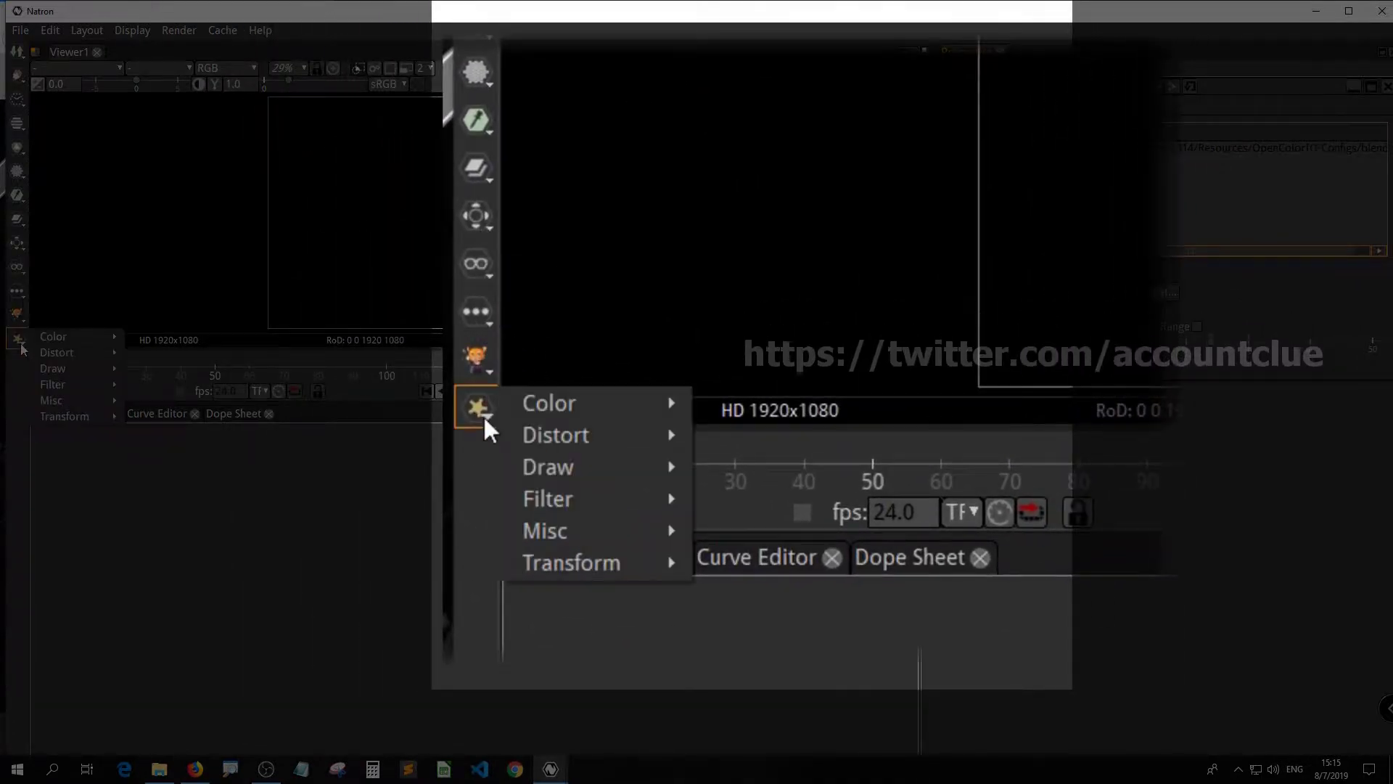
click(554, 488)
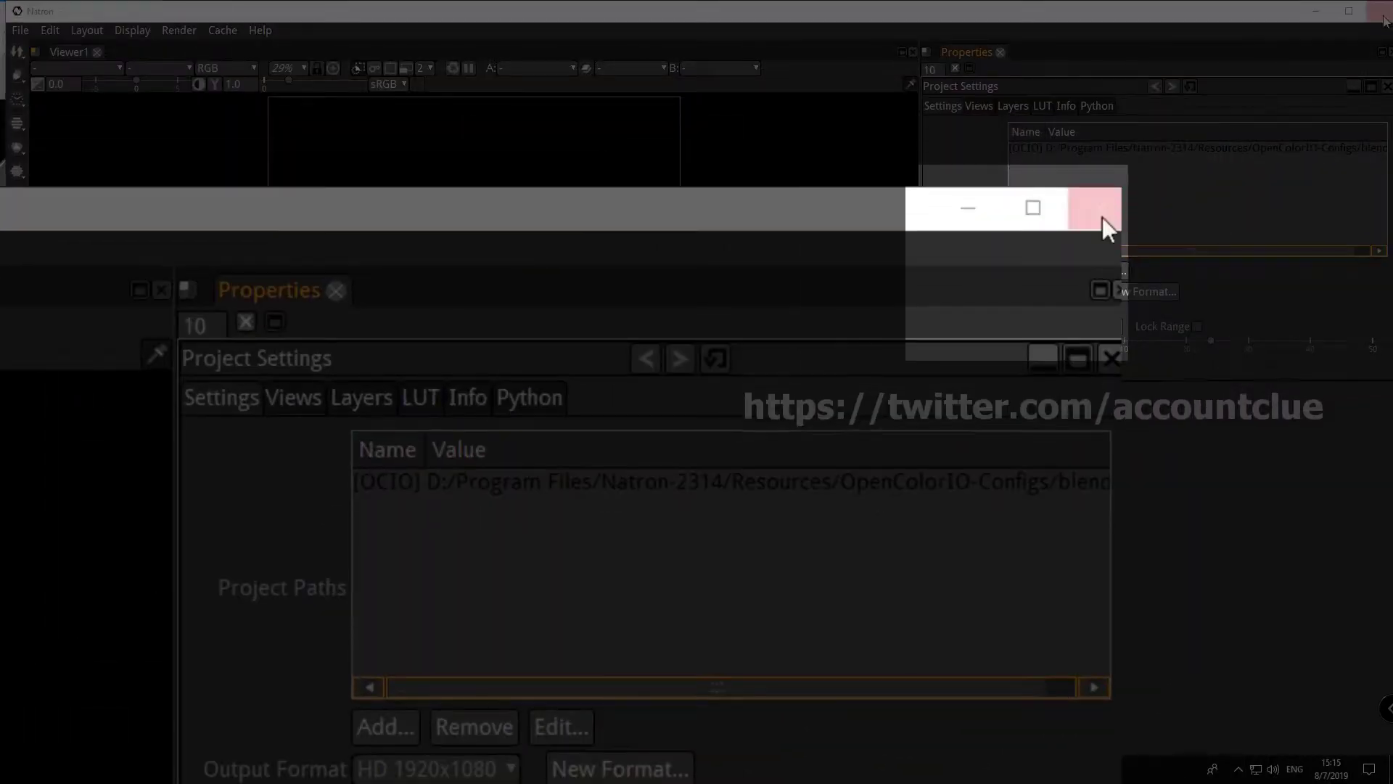
Step: Quit Natron without saving and return to the Natron download page in Firefox
click(1384, 20)
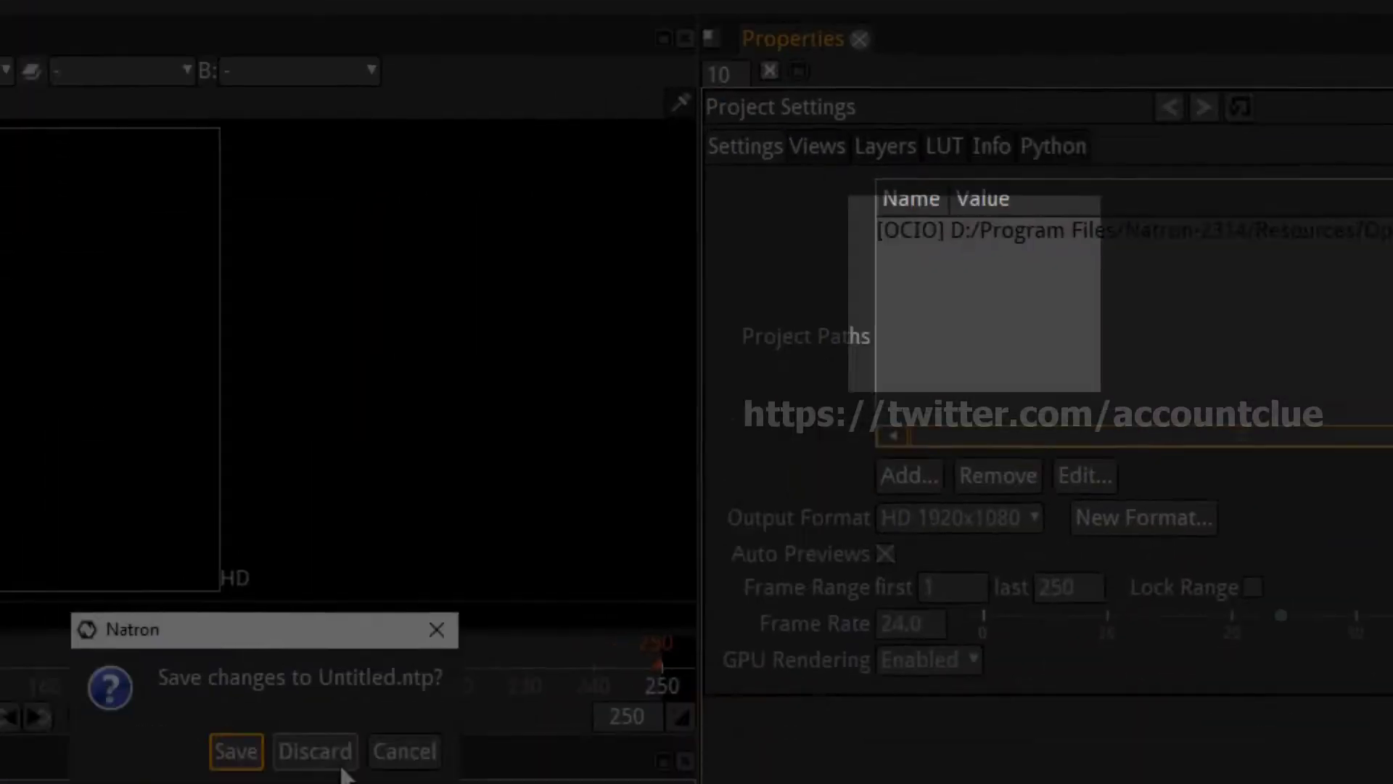
click(755, 403)
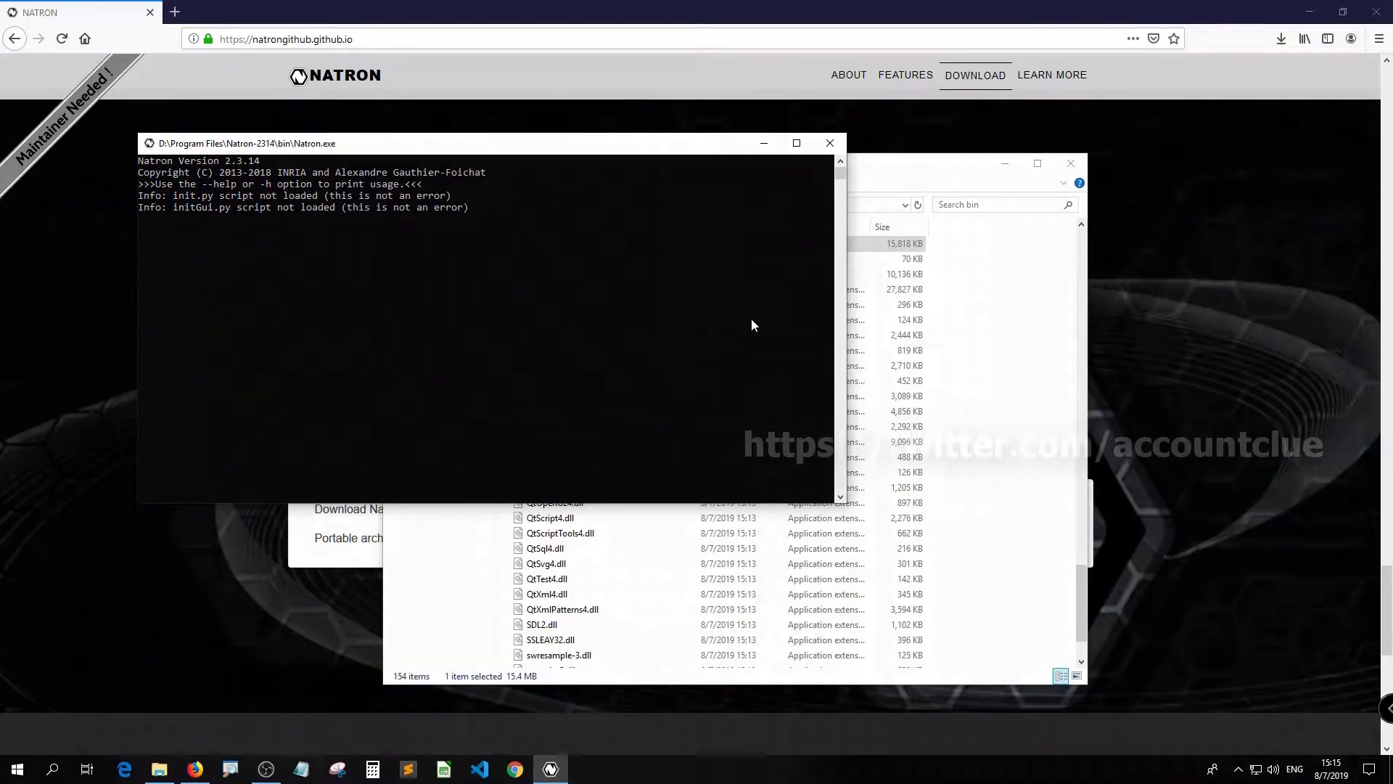
click(641, 7)
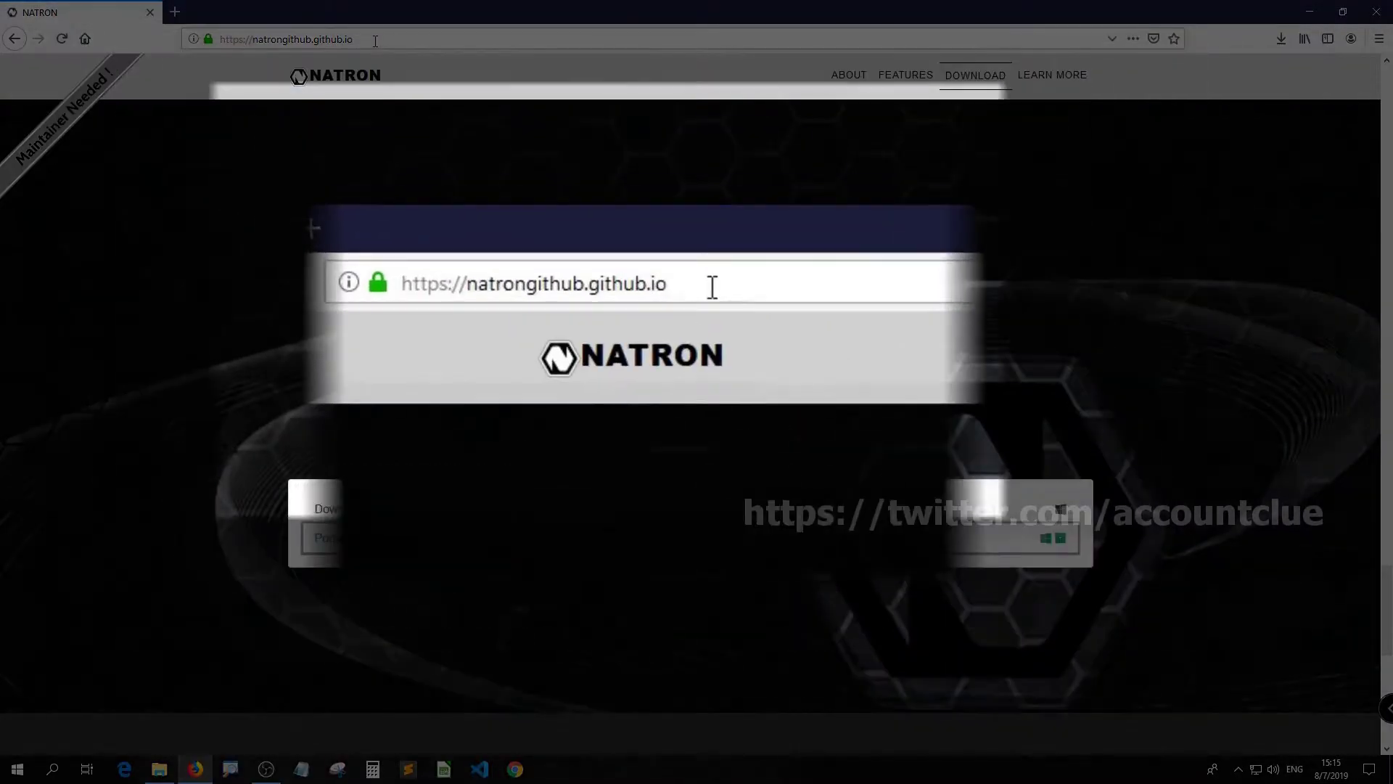
drag(353, 40, 278, 39)
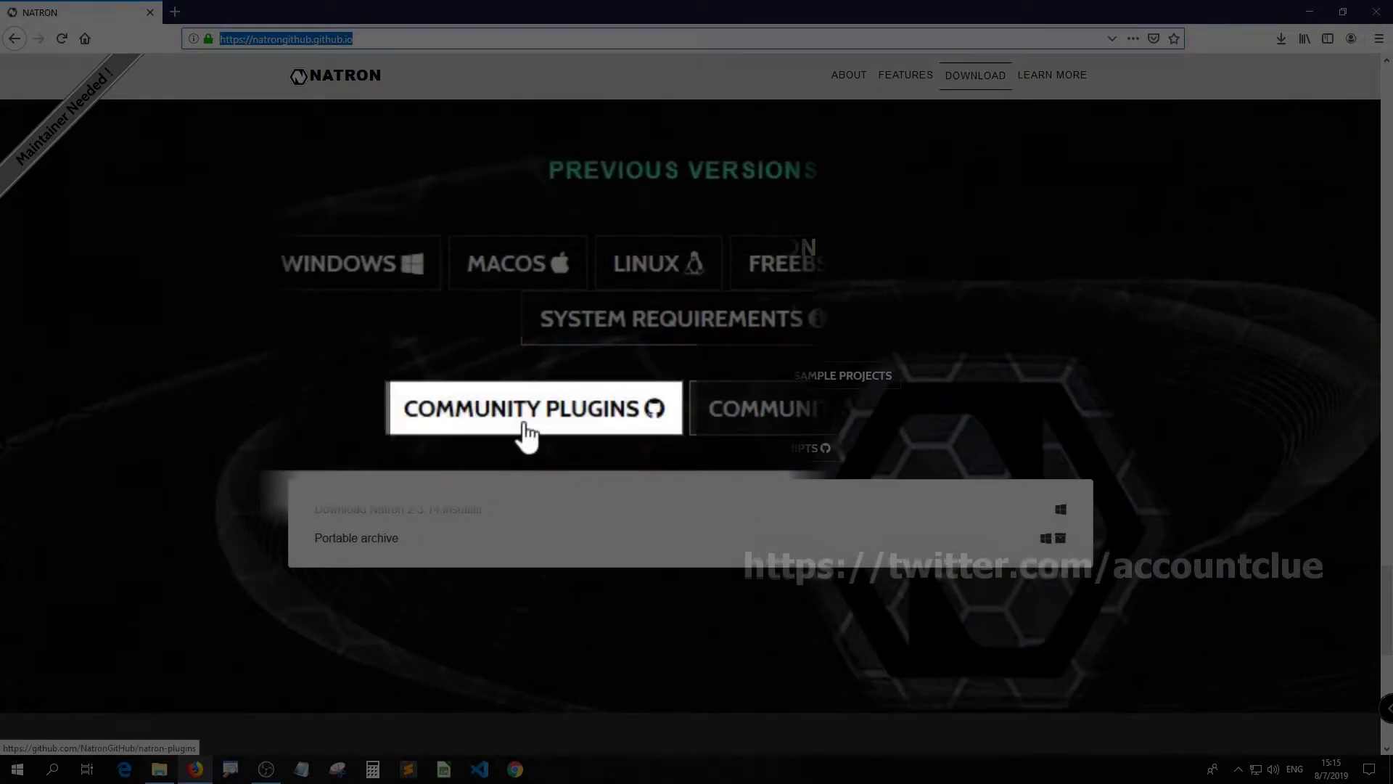
Step: Open the NatronGitHub/natron-plugins repository and save it as natron-plugins-master.zip
click(502, 433)
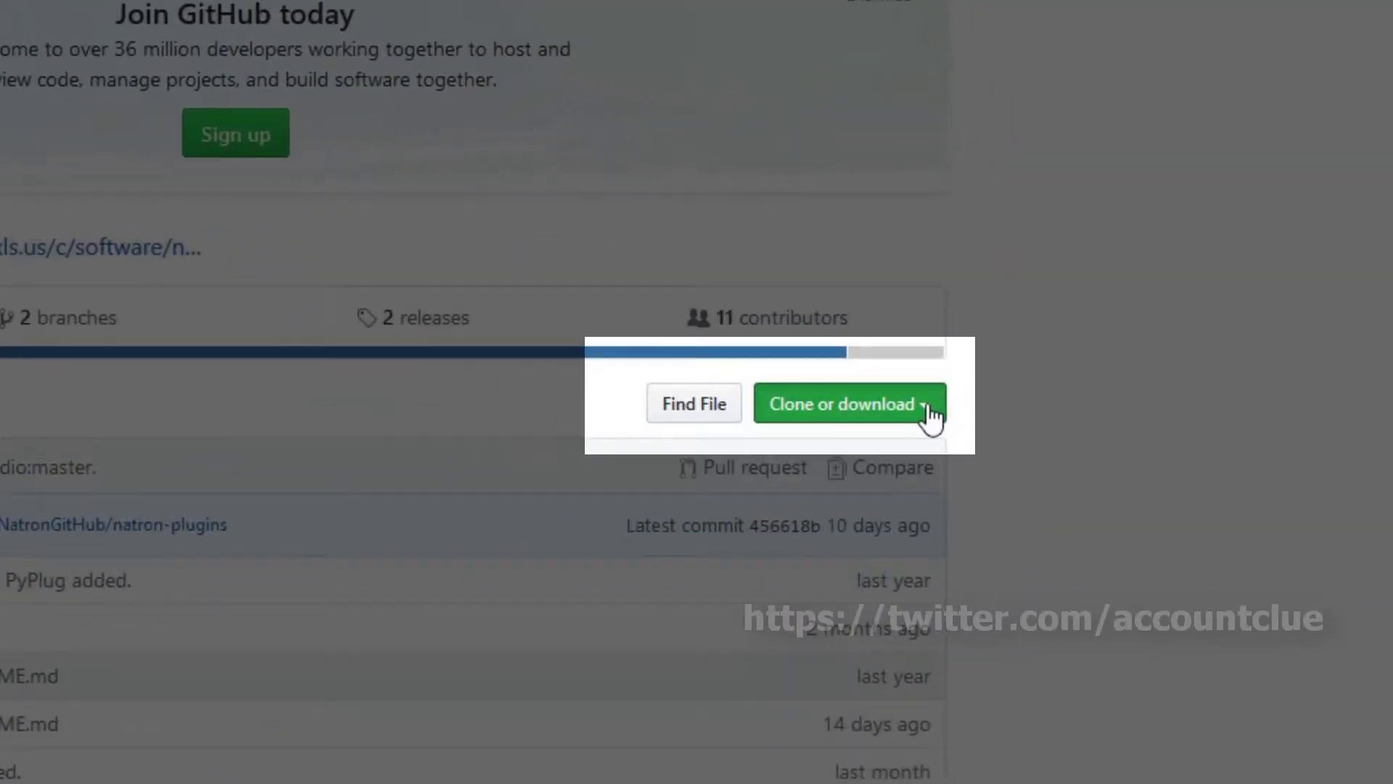
click(929, 410)
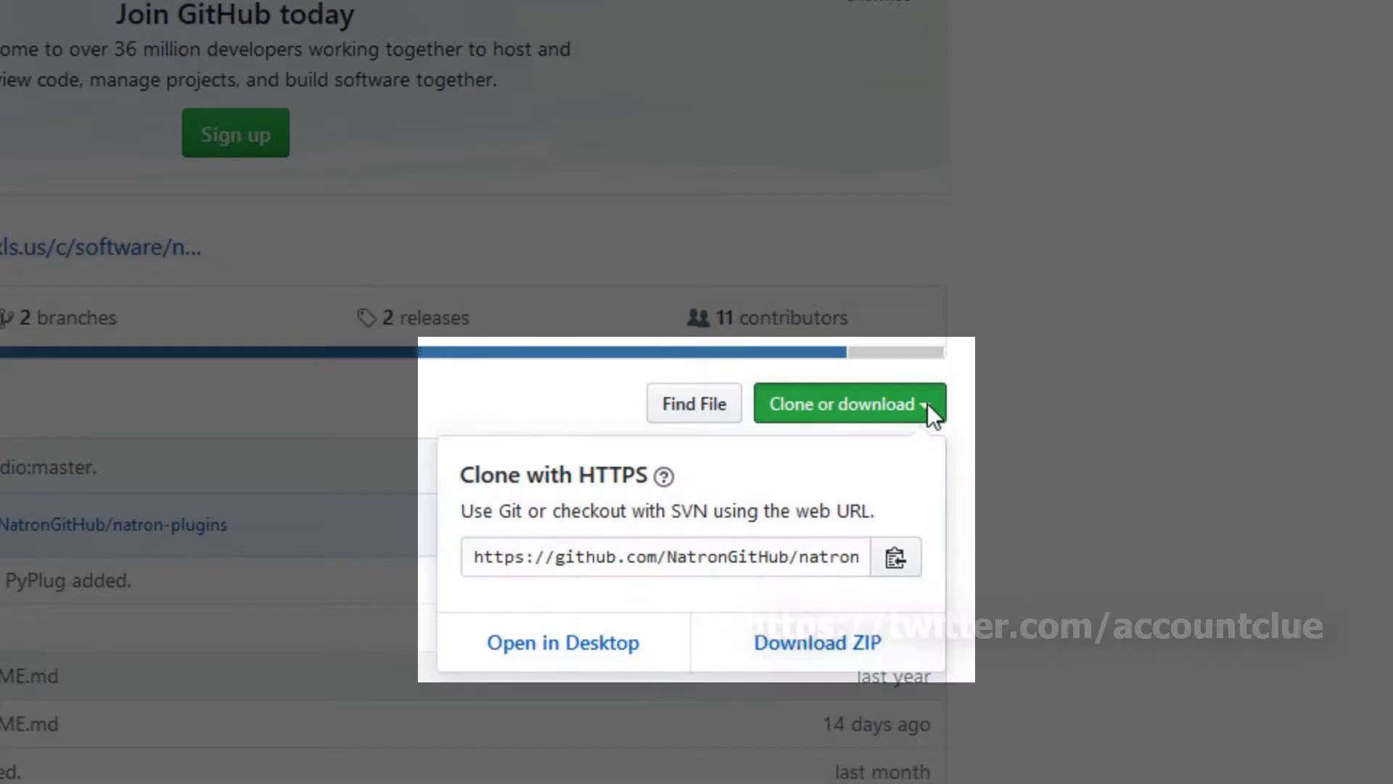
click(818, 641)
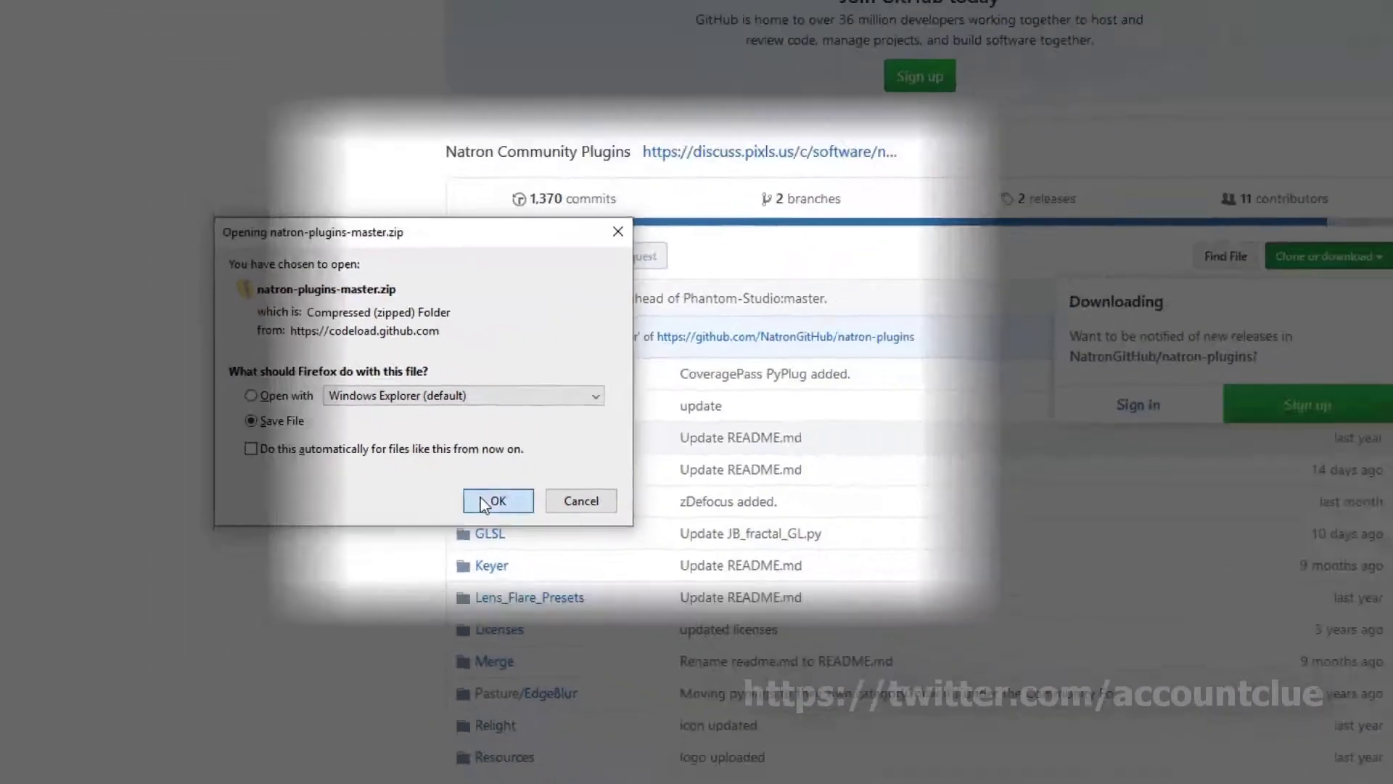
click(704, 553)
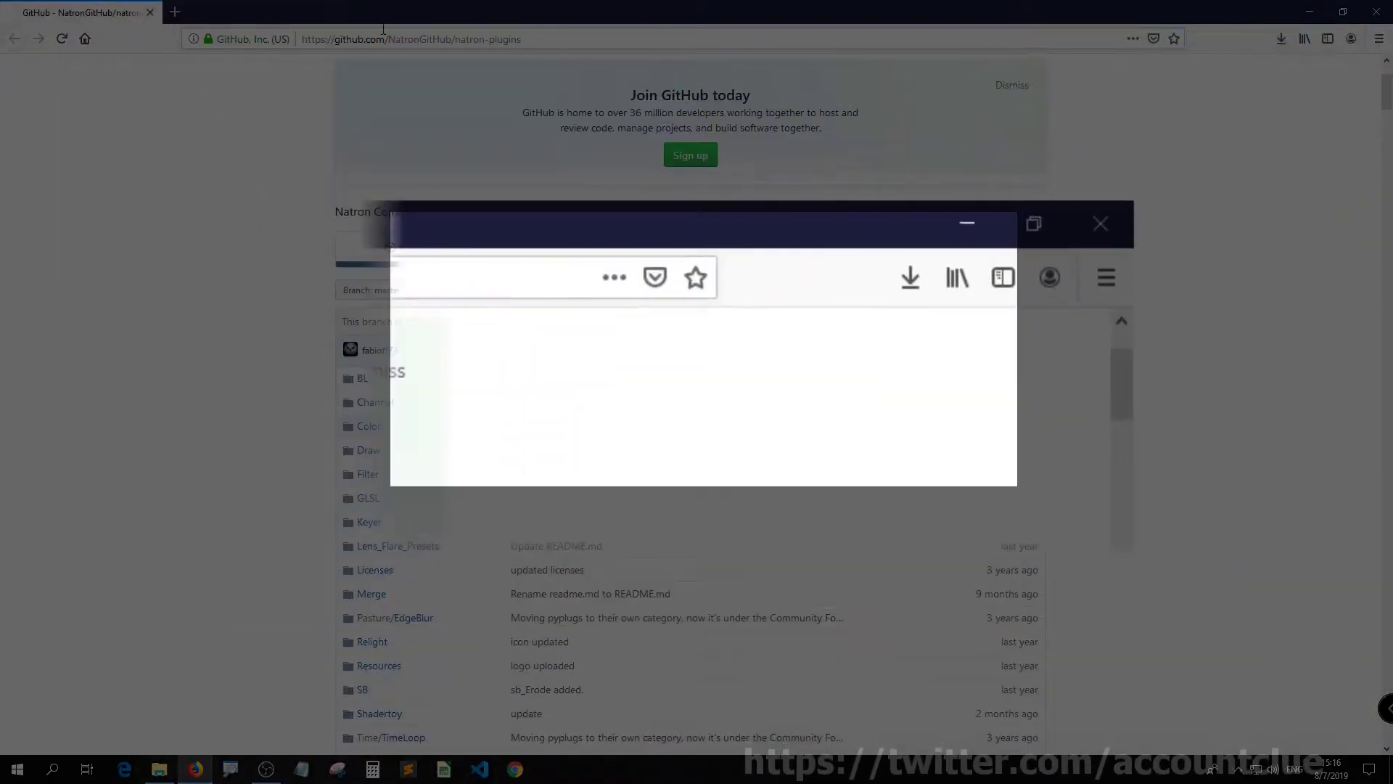
Step: Extract natron-plugins-master.zip into D:\Downloads\natron-plugins-master
click(1271, 72)
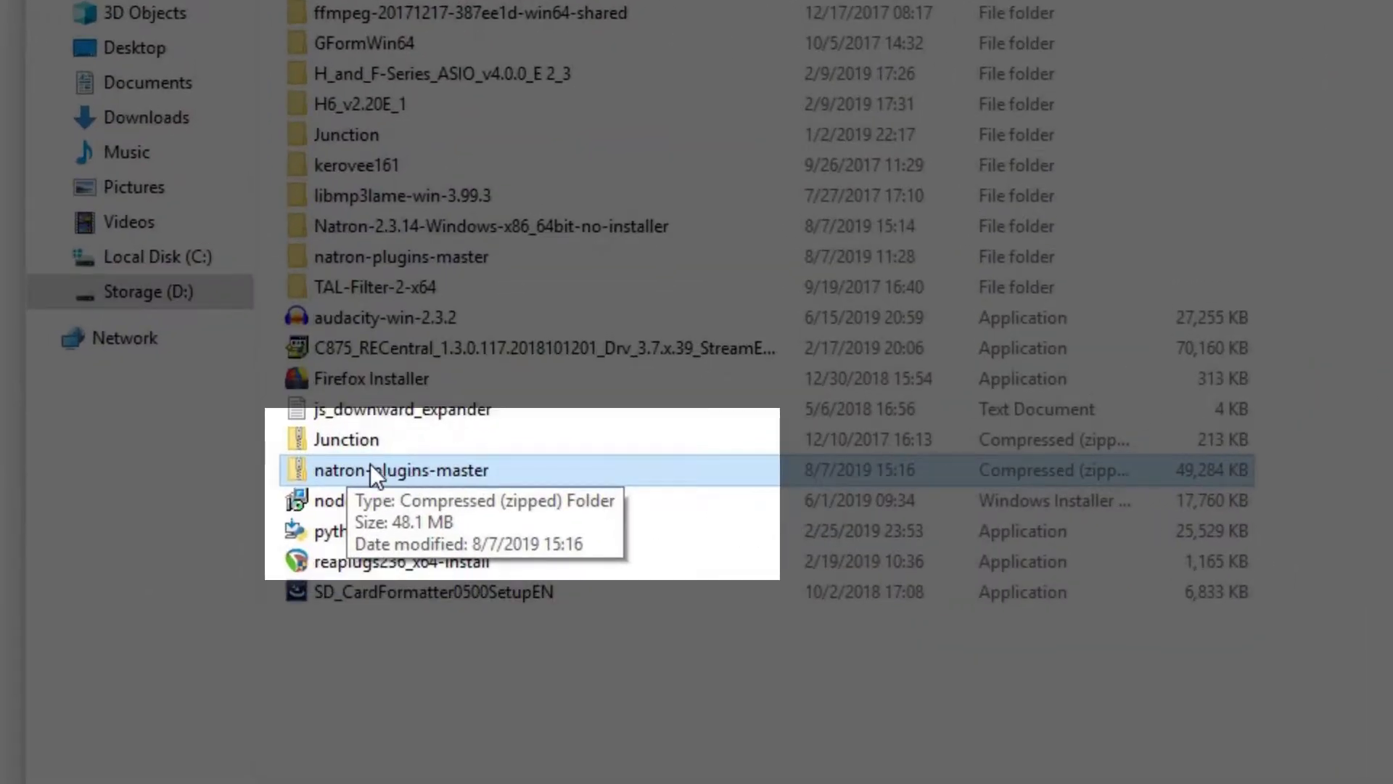
right_click(370, 470)
click(453, 551)
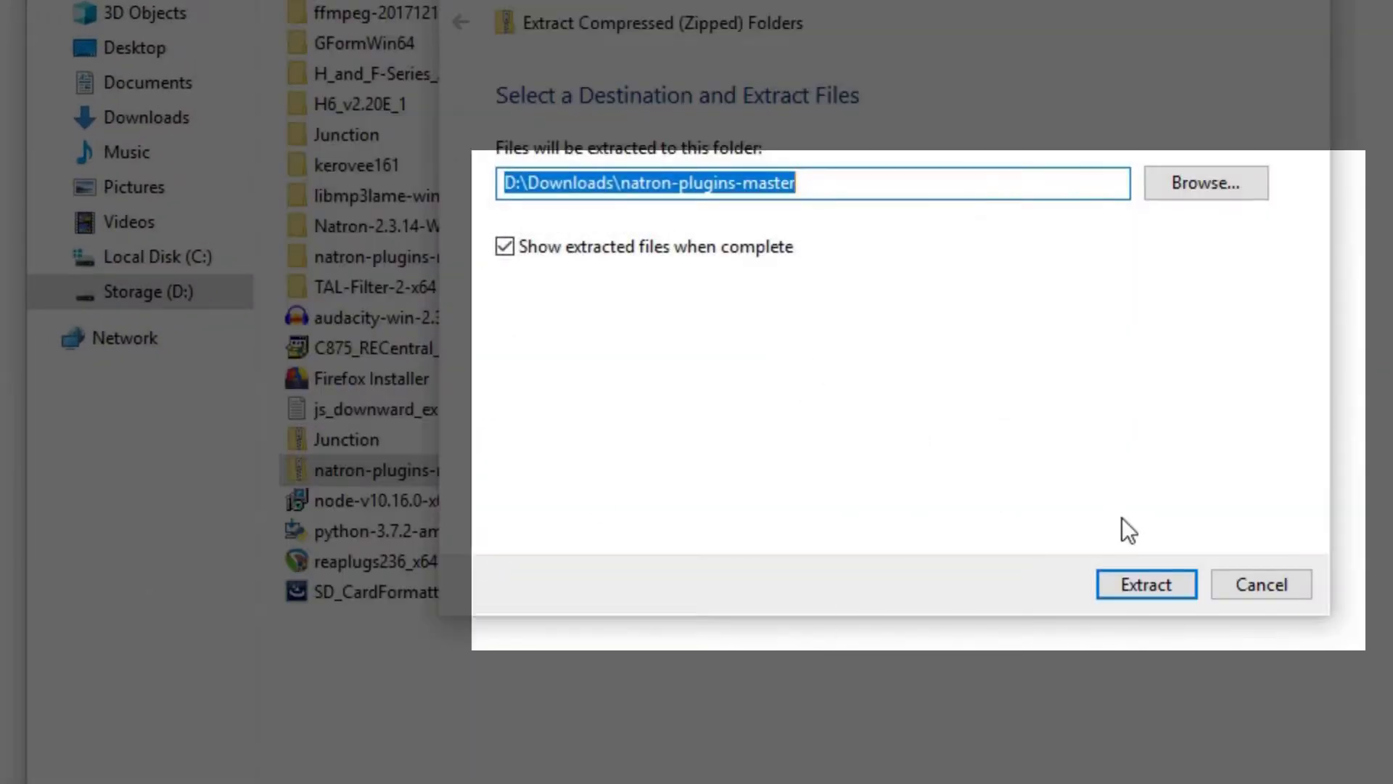
click(1146, 584)
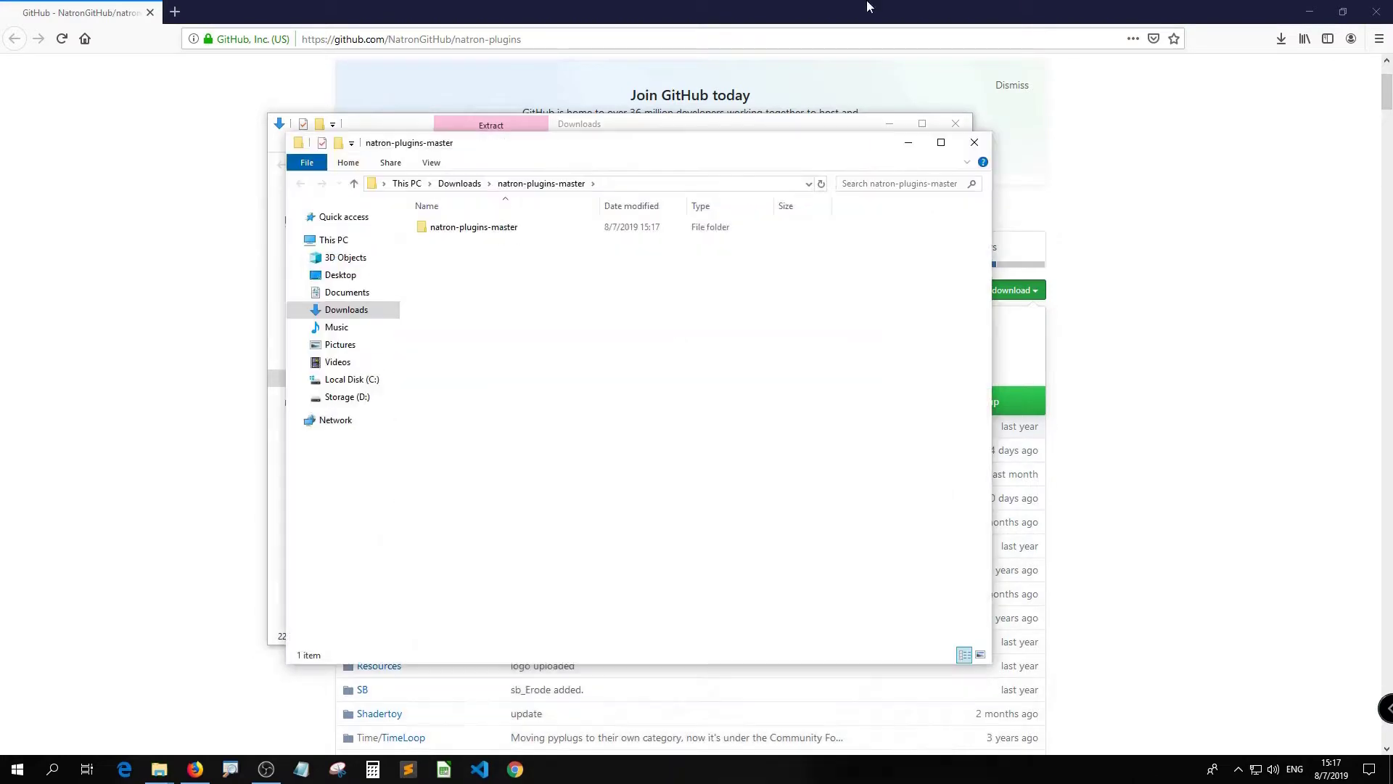
Step: Delete the plugins zip and open the extracted natron-plugins-master folder
click(975, 142)
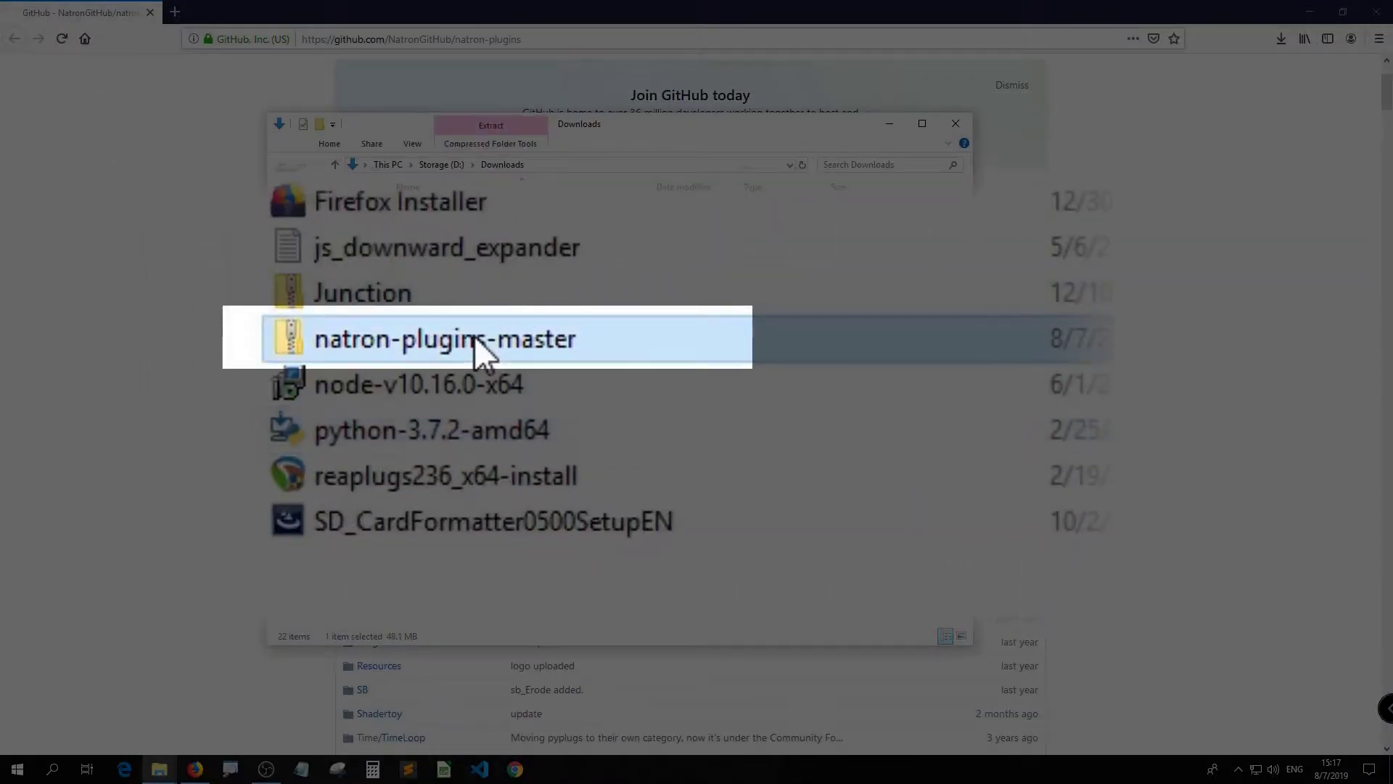
key(Delete)
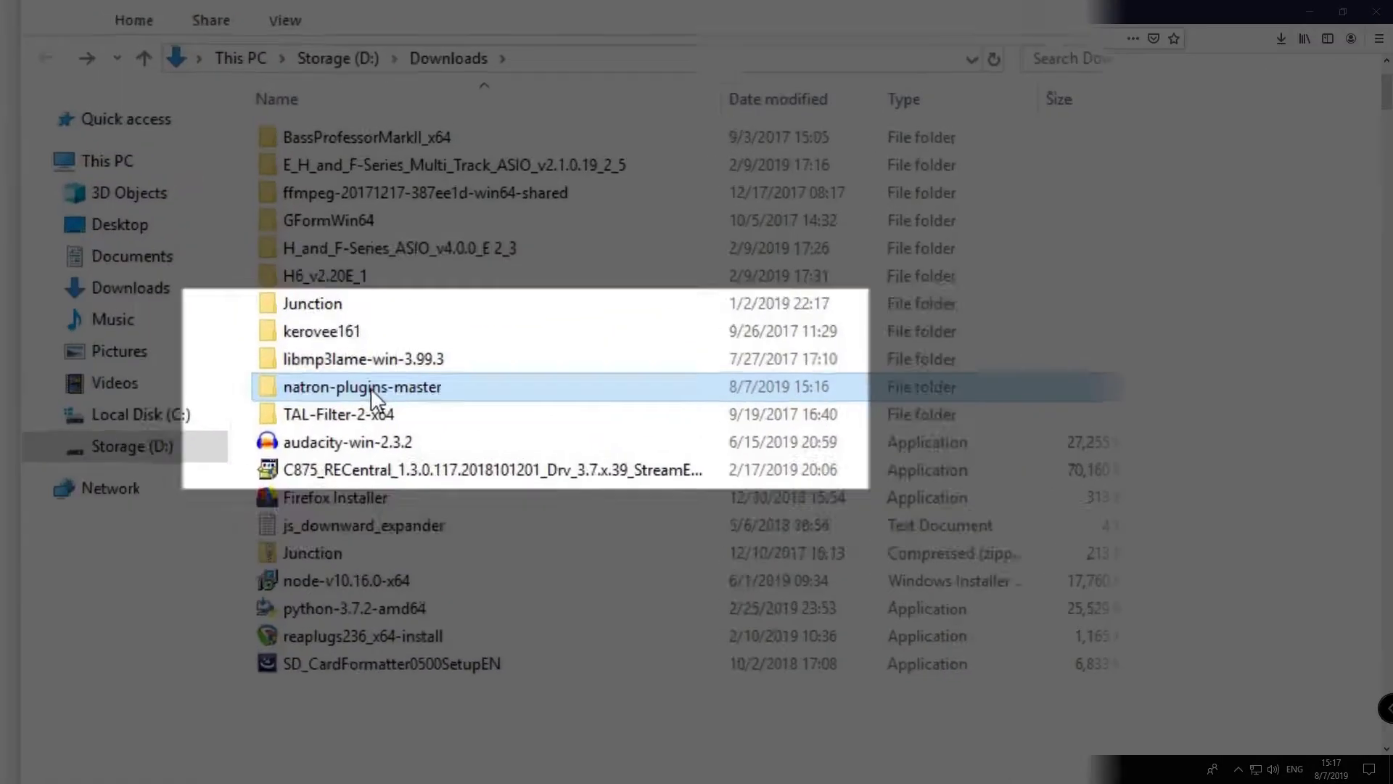
double_click(367, 388)
click(312, 135)
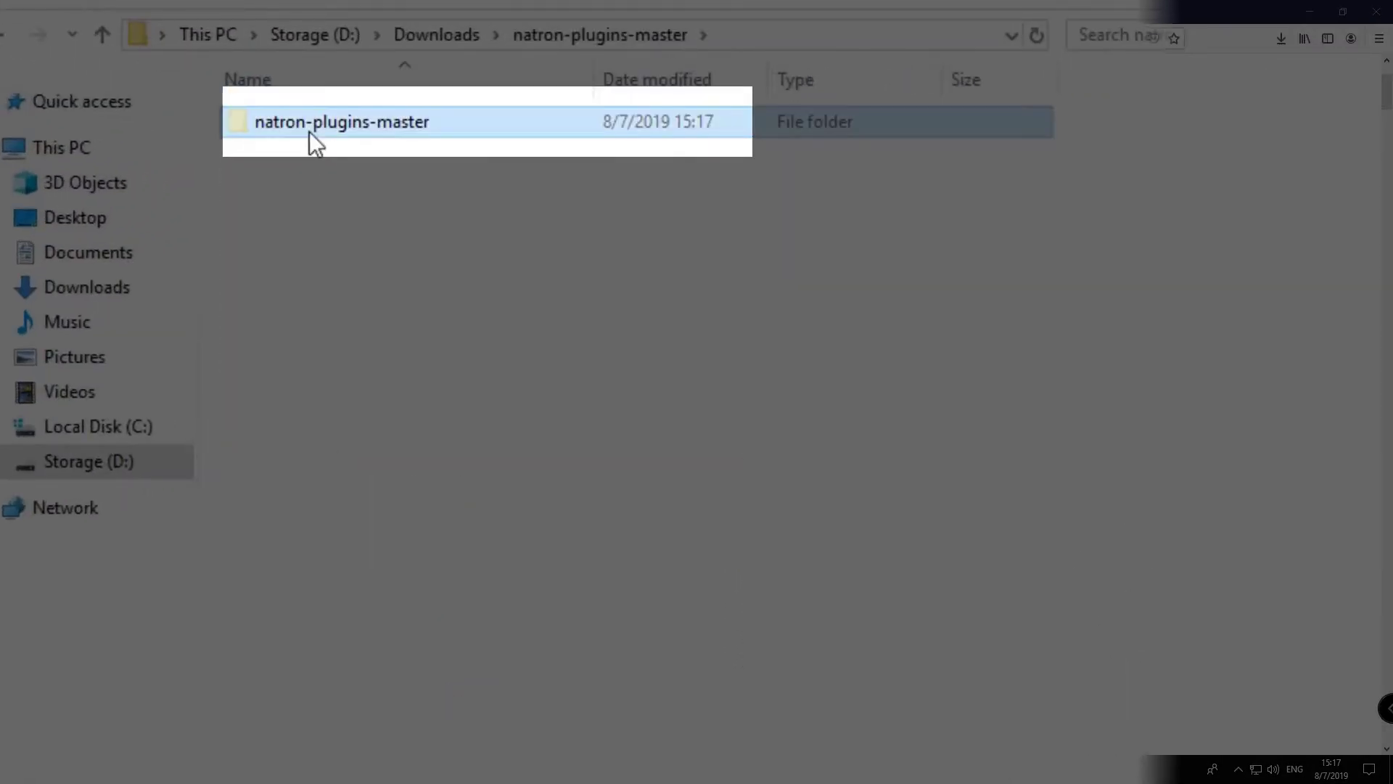
Step: Navigate to D:\Program Files\Natron-2314\Plugins\PyPlugs
click(124, 464)
click(344, 611)
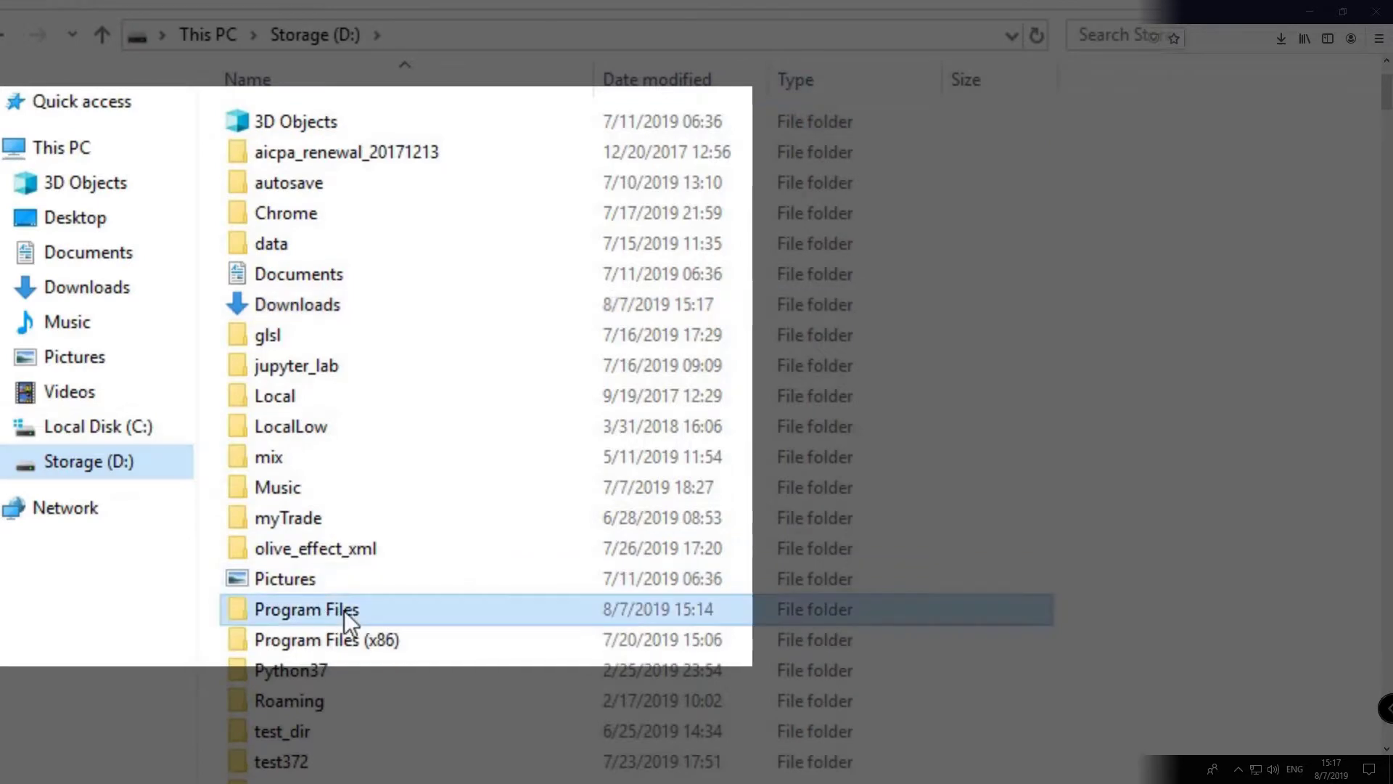
double_click(344, 611)
click(304, 307)
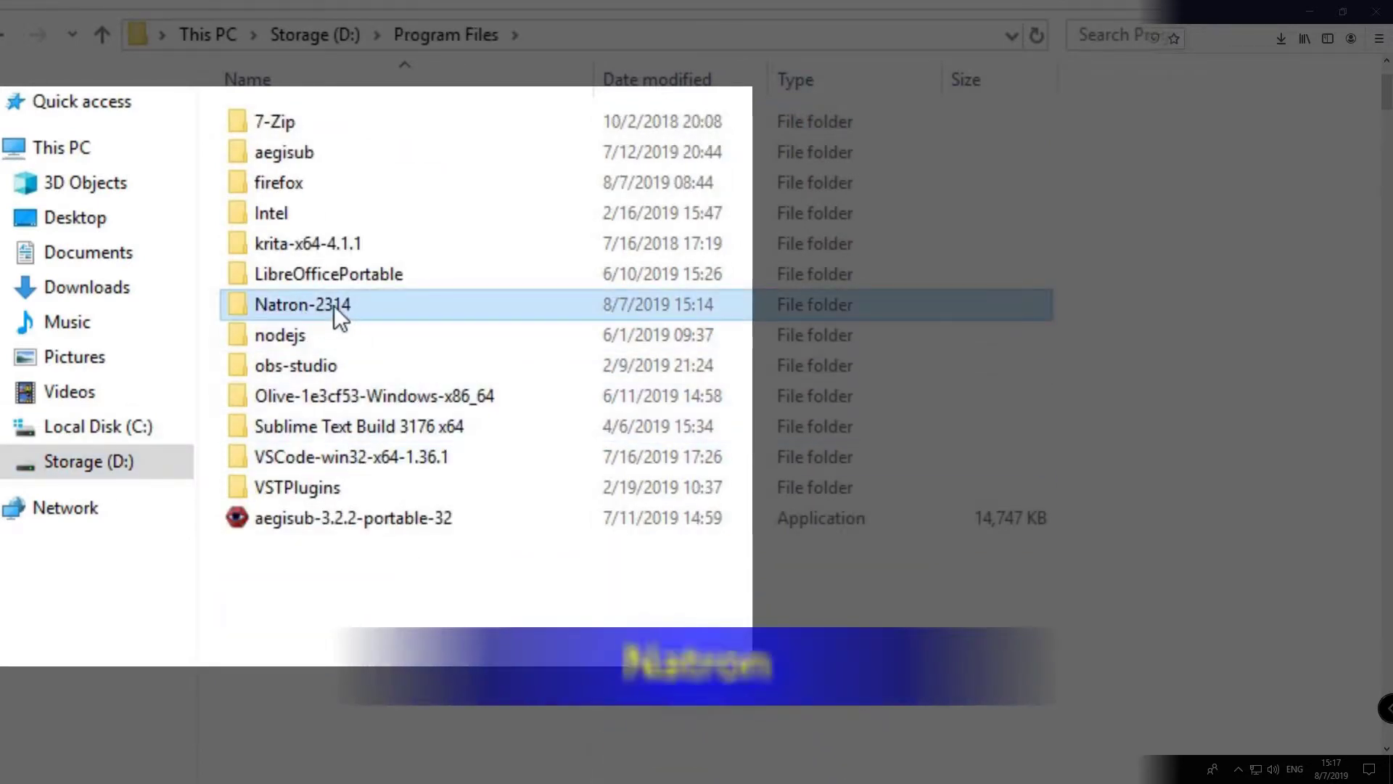
double_click(334, 306)
double_click(307, 213)
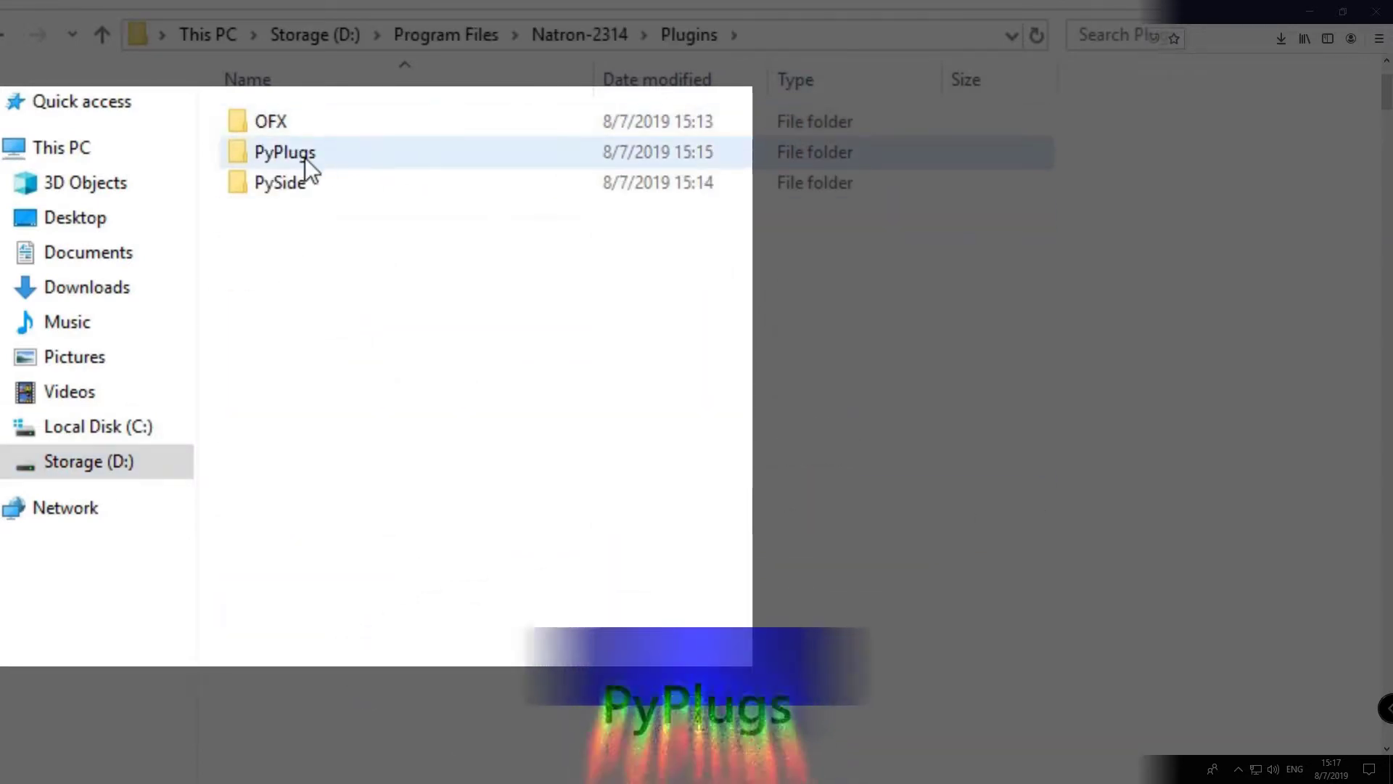
click(277, 158)
double_click(295, 158)
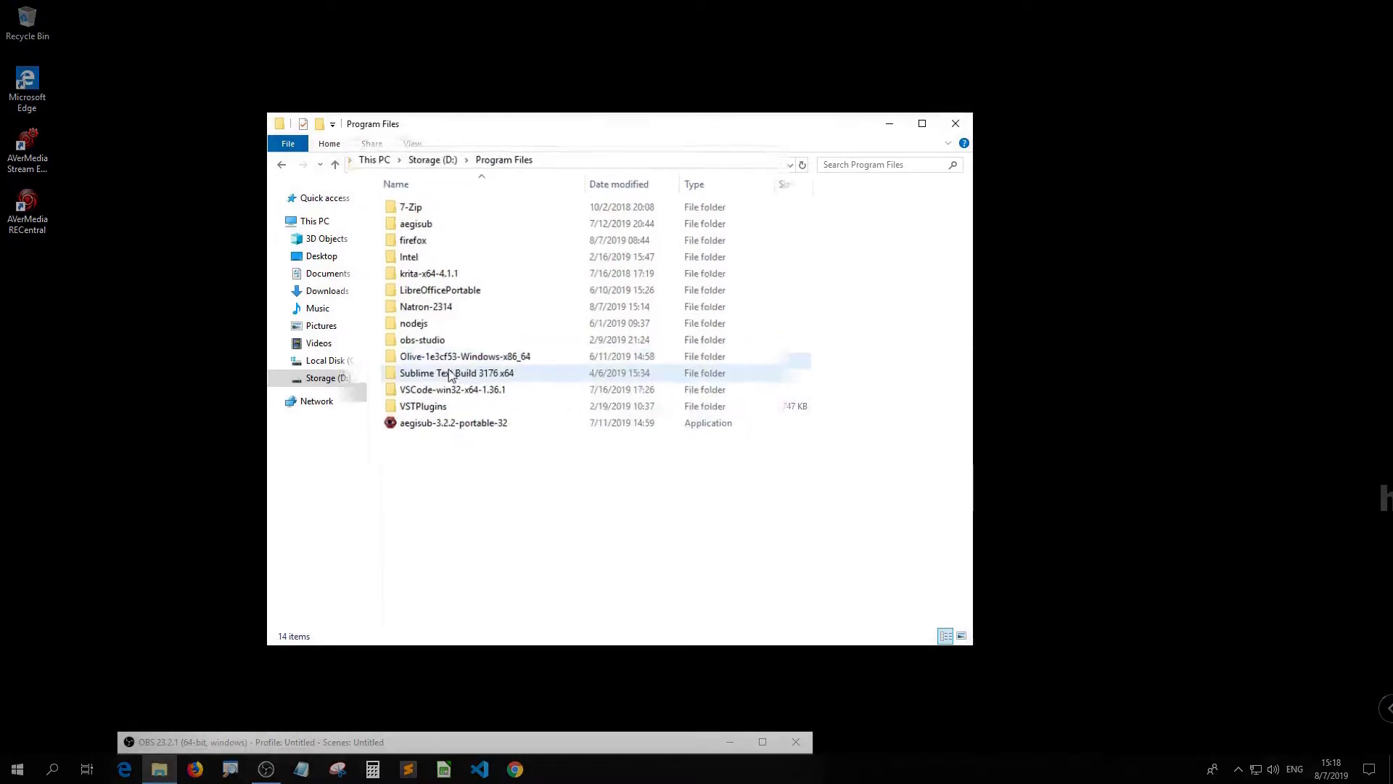
Step: Start Natron from D:\Program Files\Natron-2314\bin
click(442, 307)
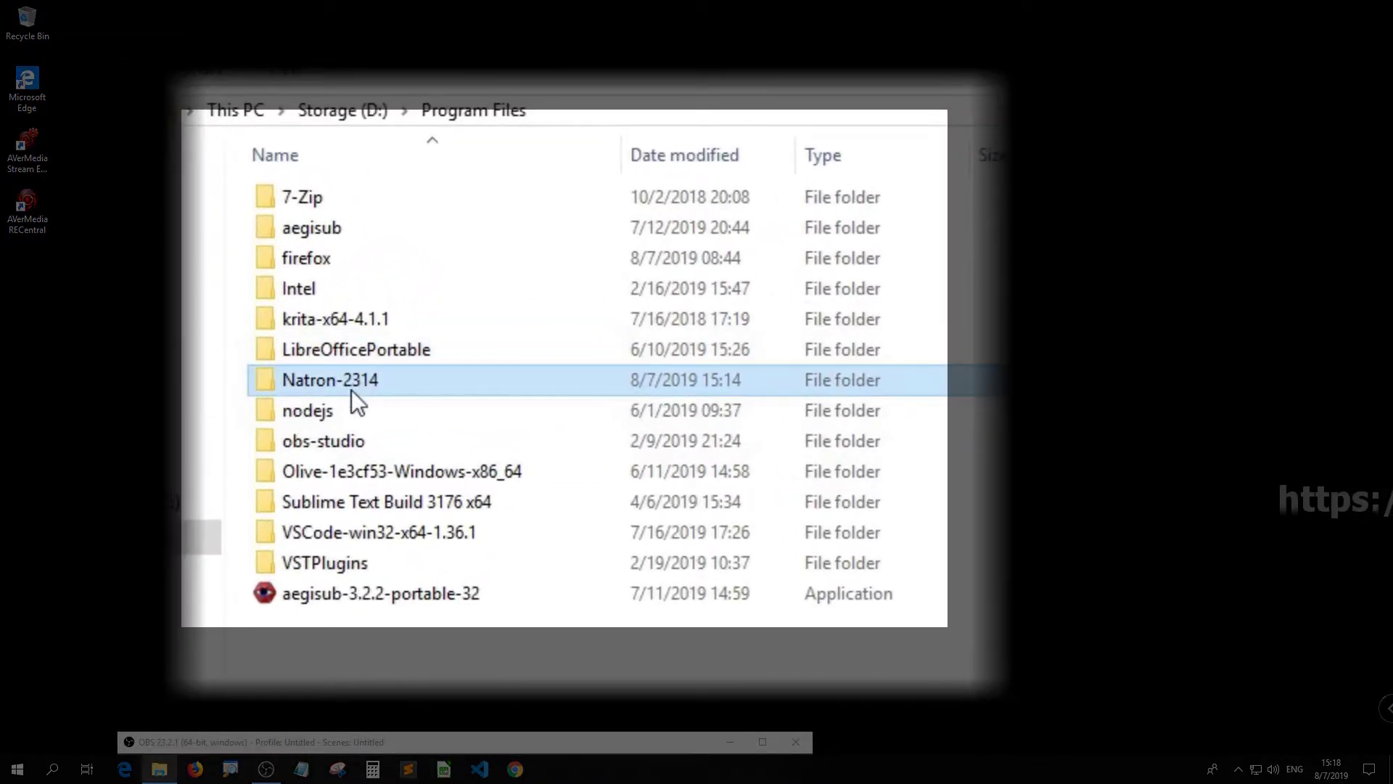
double_click(351, 385)
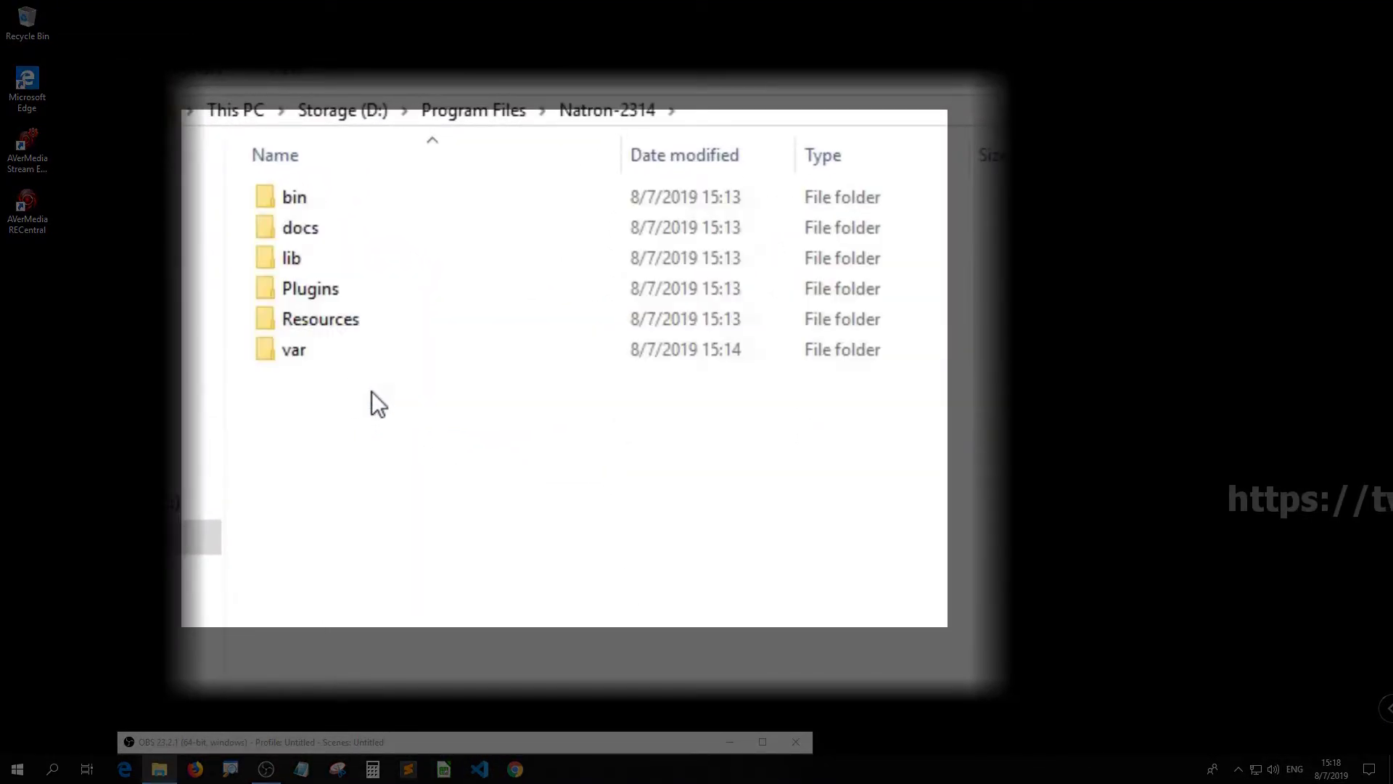
click(305, 201)
double_click(305, 197)
scroll(403, 563, down, 8)
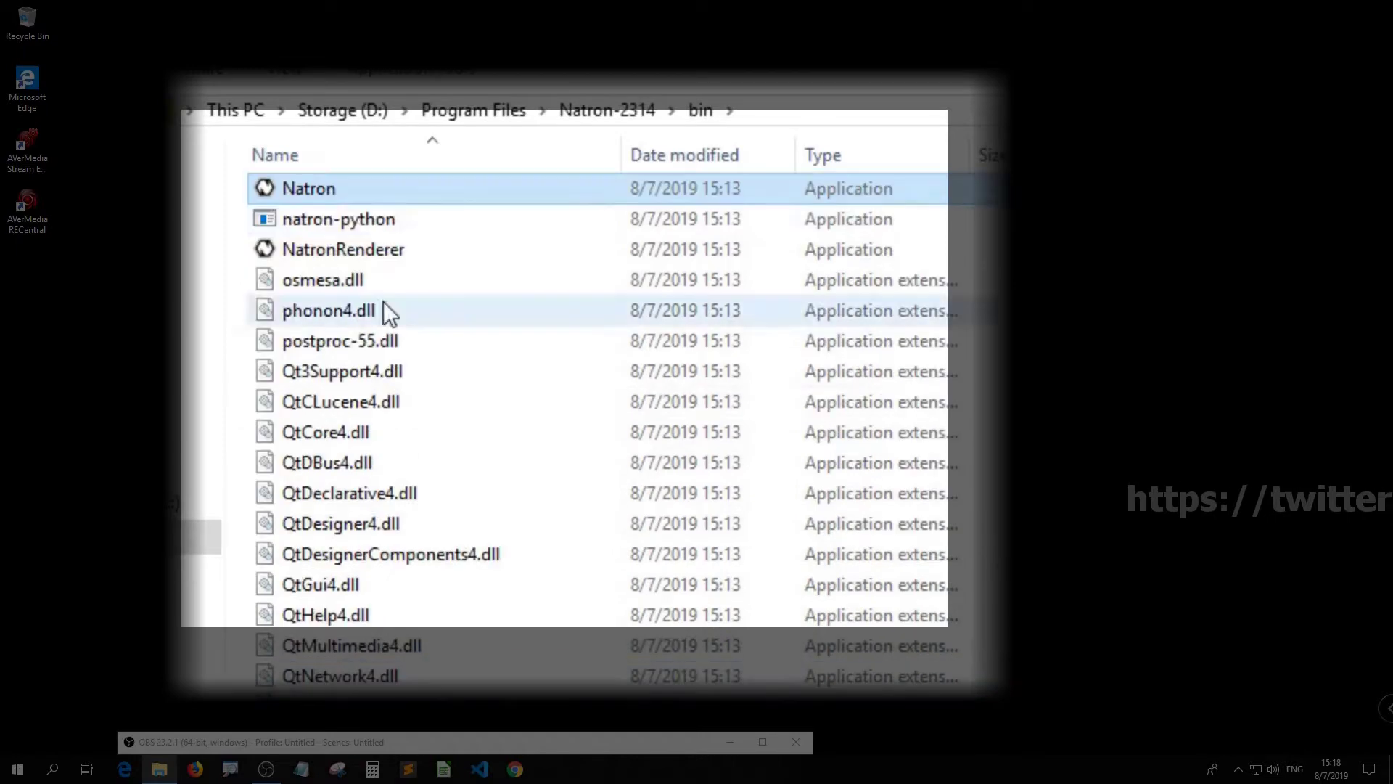
click(346, 190)
double_click(347, 194)
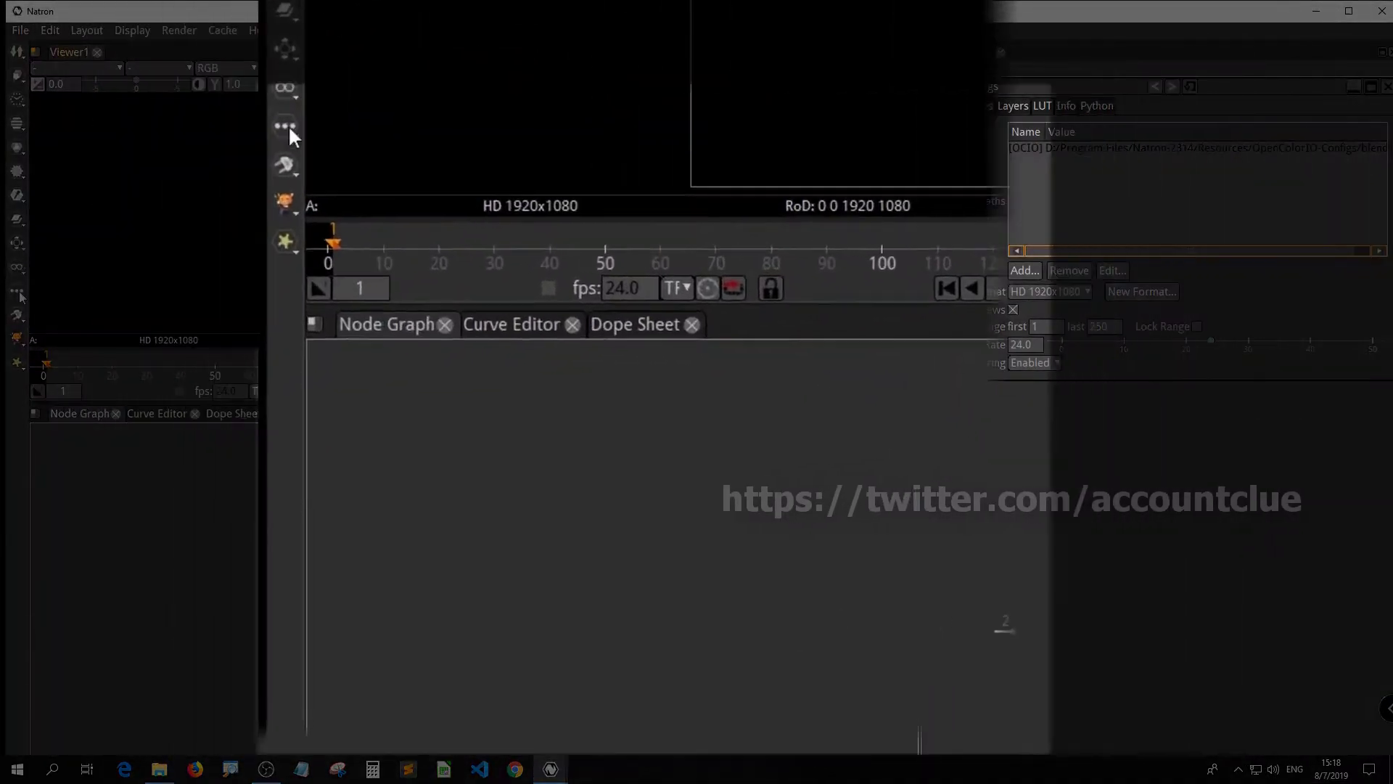
Step: Expand the community PyPlugs menu to Lens Flare > Lite Presets, showing Flare_Anamorphic through Flare_UFO
click(20, 317)
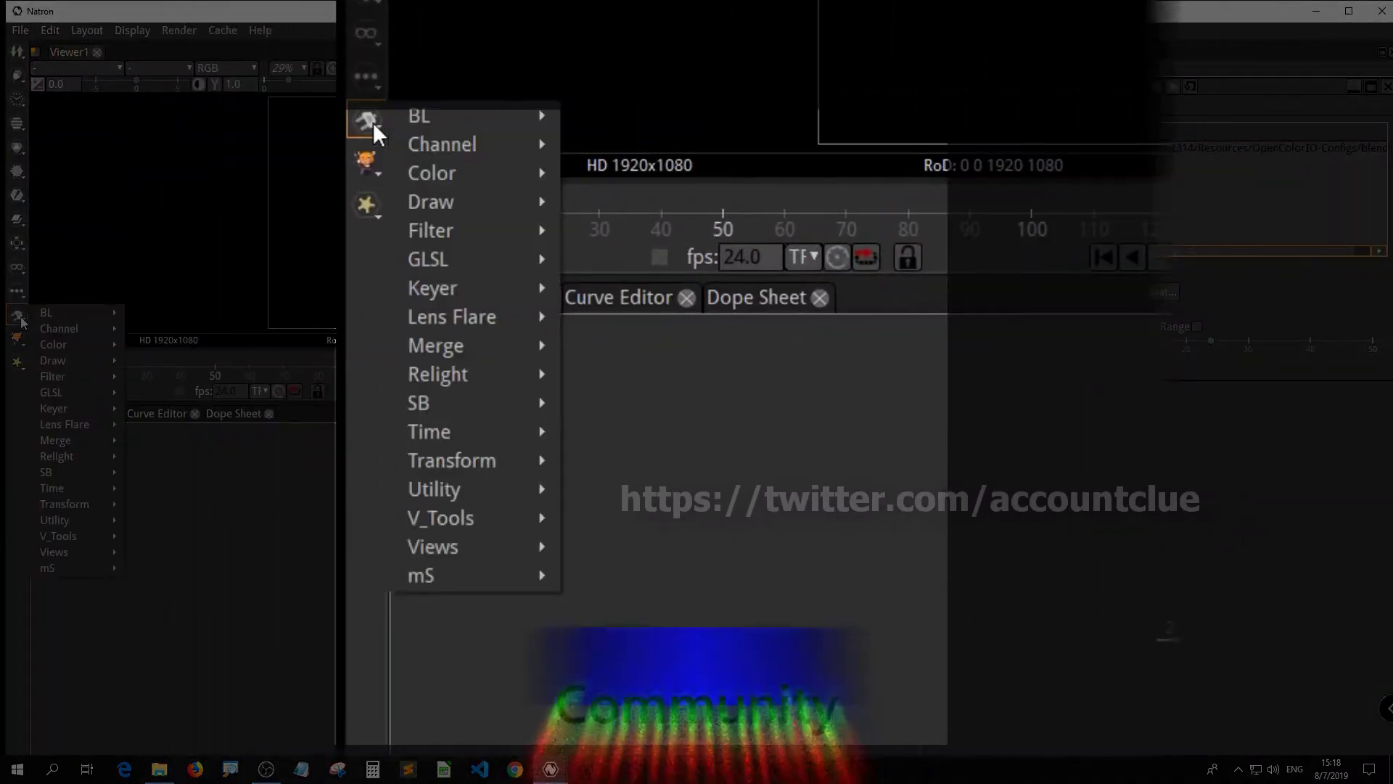
mouse_move(77, 348)
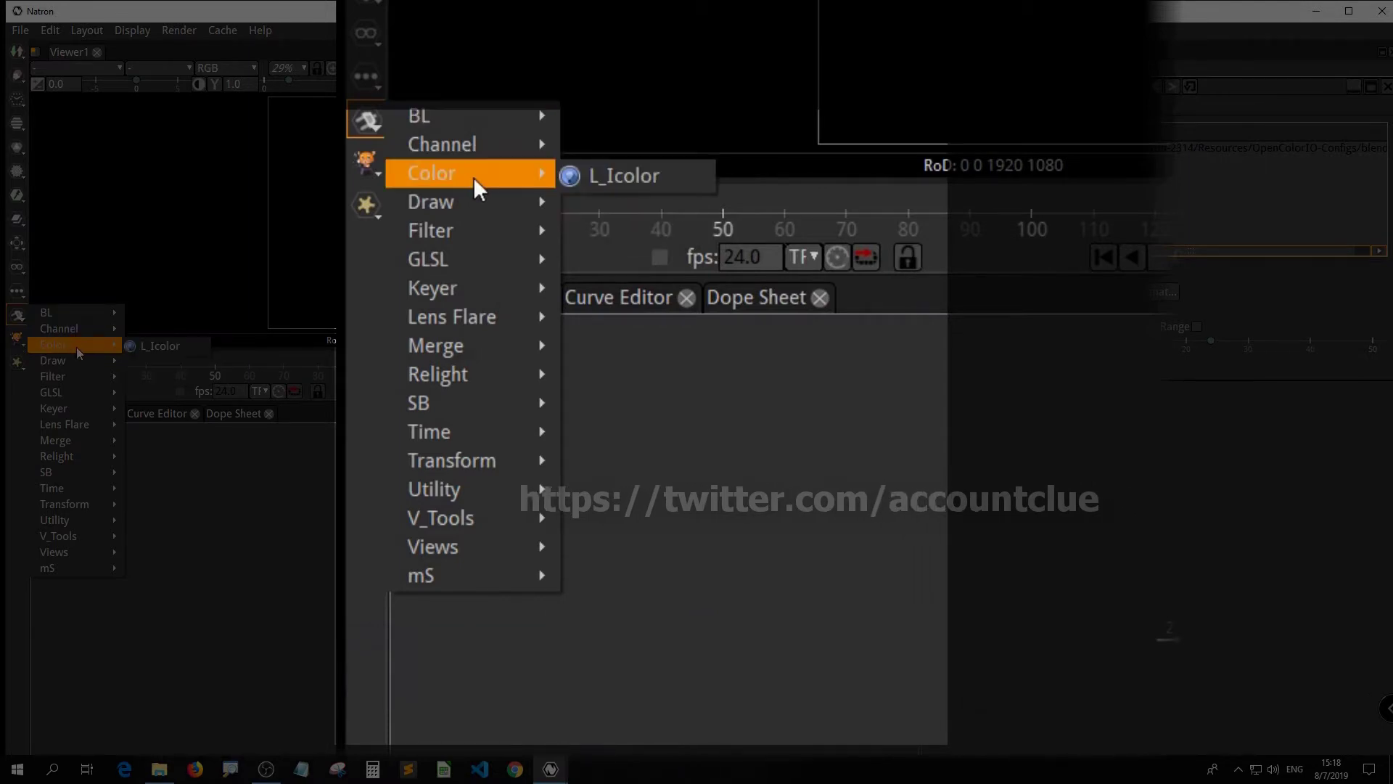
mouse_move(481, 290)
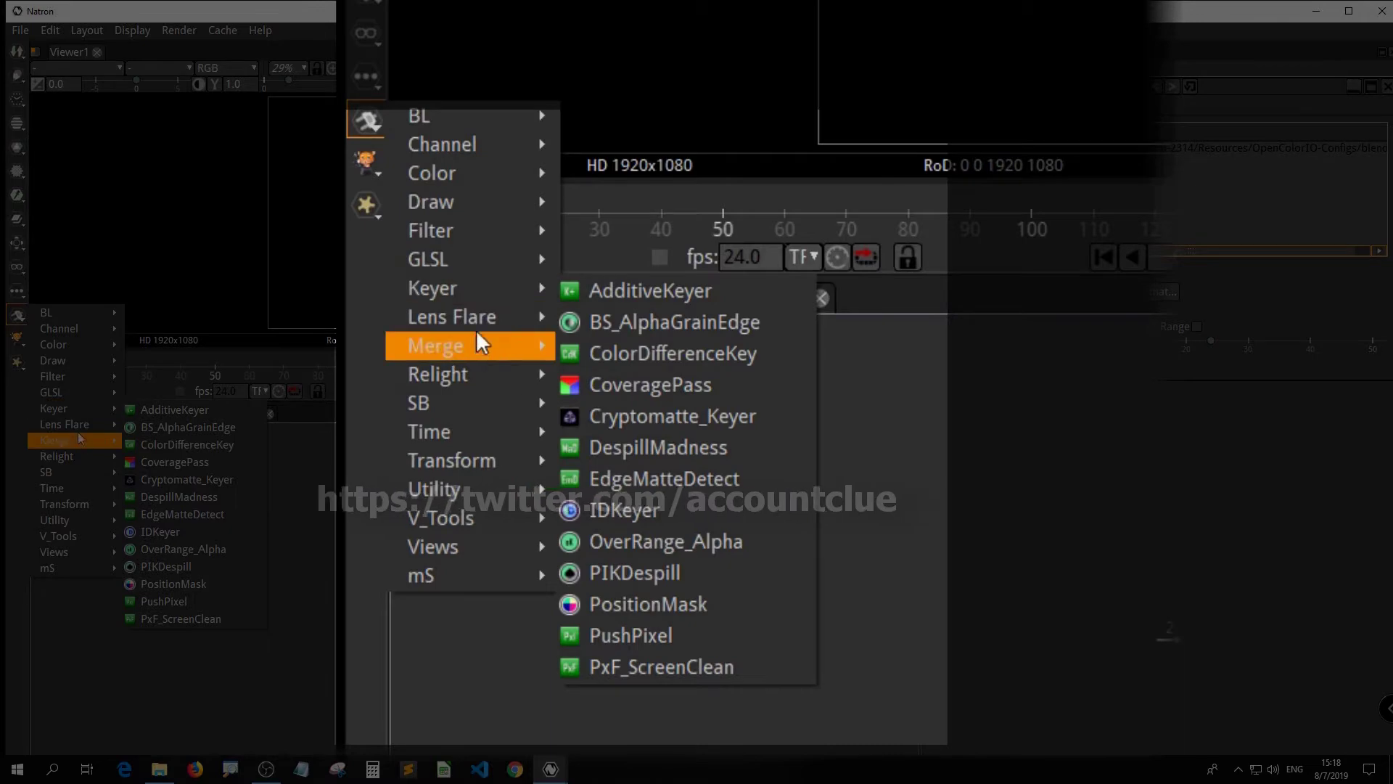
mouse_move(451, 317)
mouse_move(581, 317)
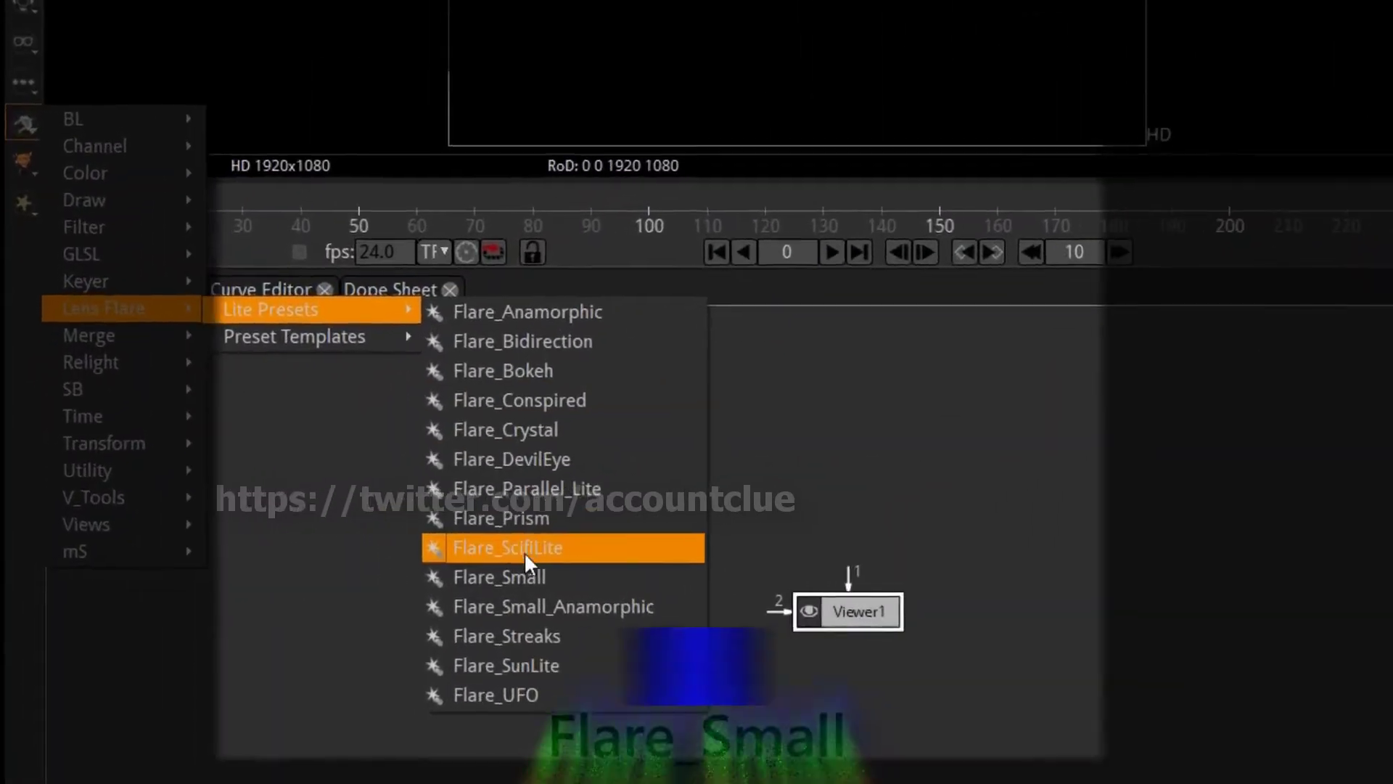
Step: Insert a Flare_Streaks node into Viewer1 and drag its flare to about x 1422, y 283
click(507, 636)
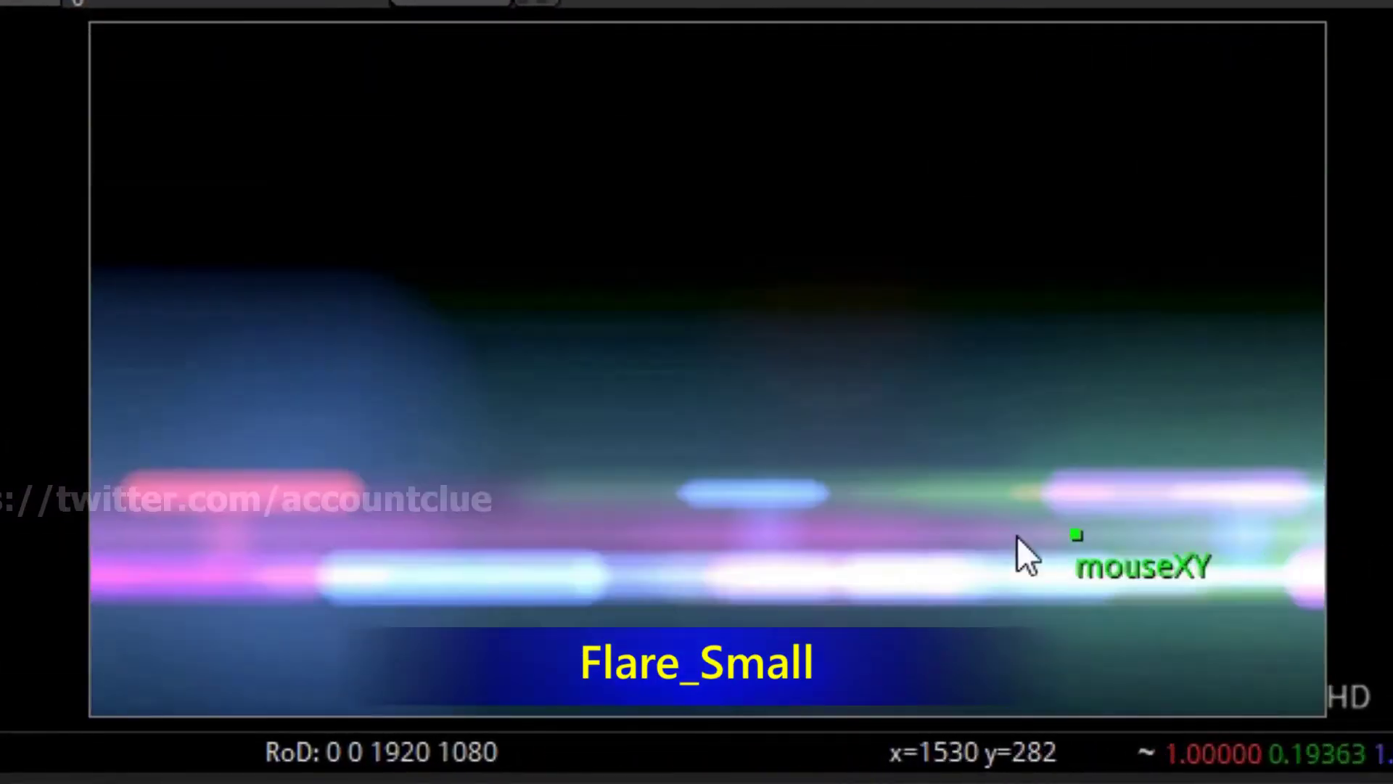
mouse_move(1017, 535)
mouse_down()
mouse_move(647, 554)
mouse_move(738, 472)
mouse_move(1095, 445)
mouse_move(1043, 373)
mouse_move(724, 304)
mouse_move(1072, 283)
mouse_move(942, 497)
mouse_move(718, 494)
mouse_move(1082, 521)
mouse_move(998, 535)
mouse_up()
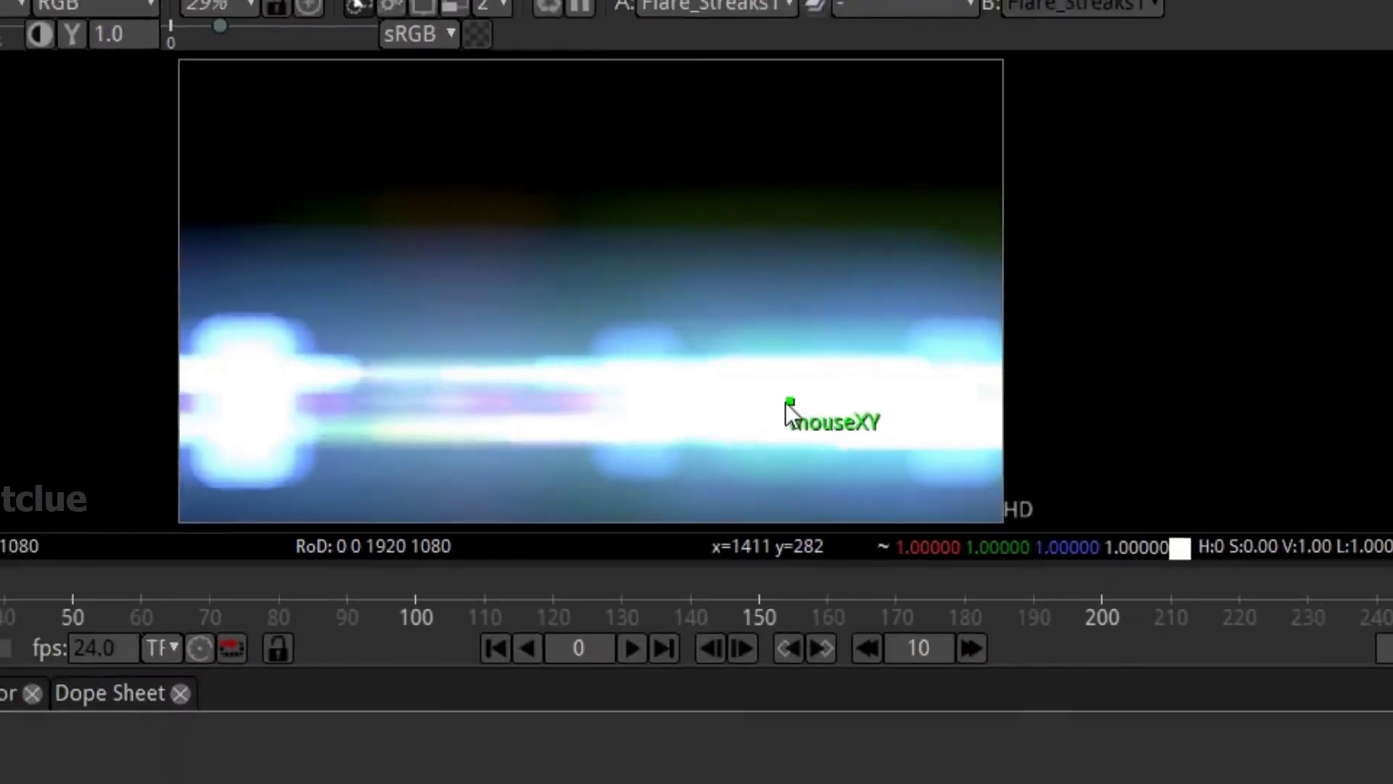
drag(785, 402, 789, 401)
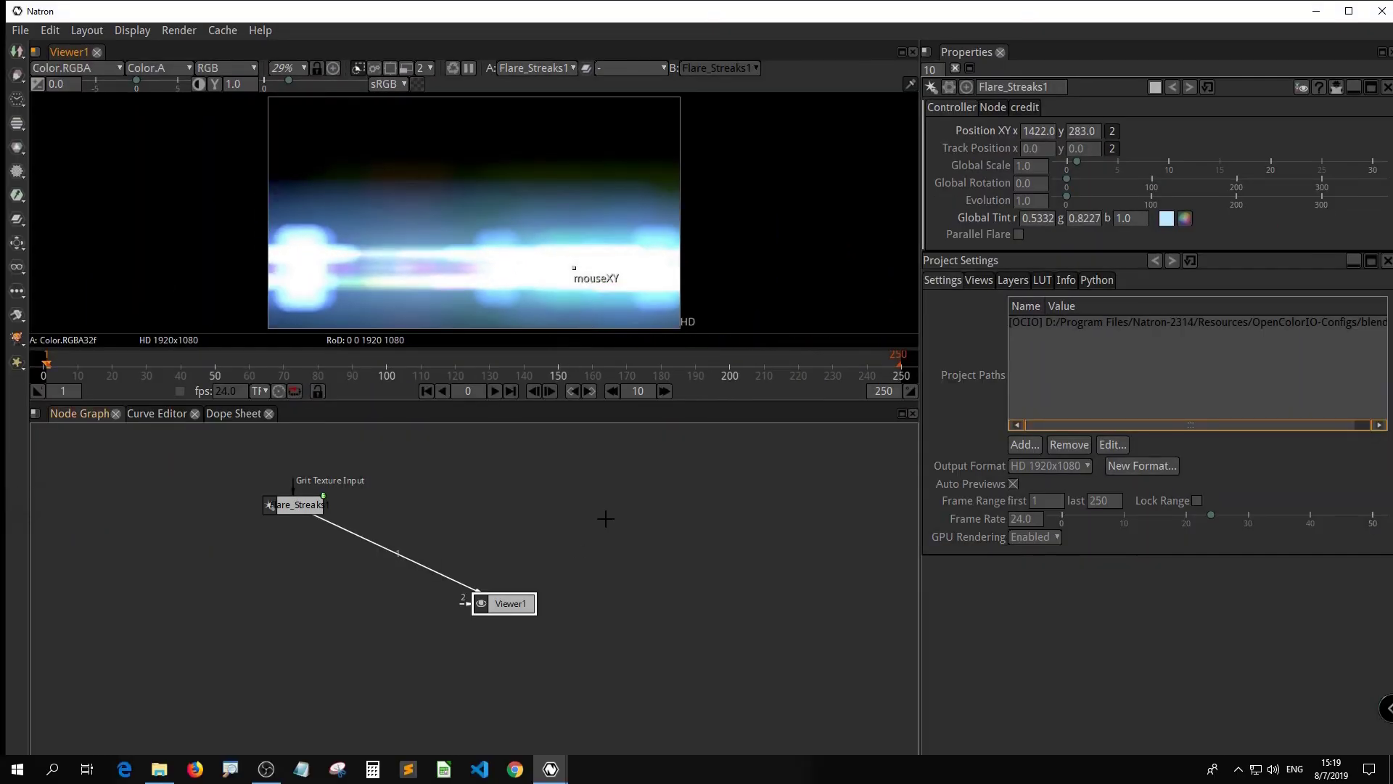